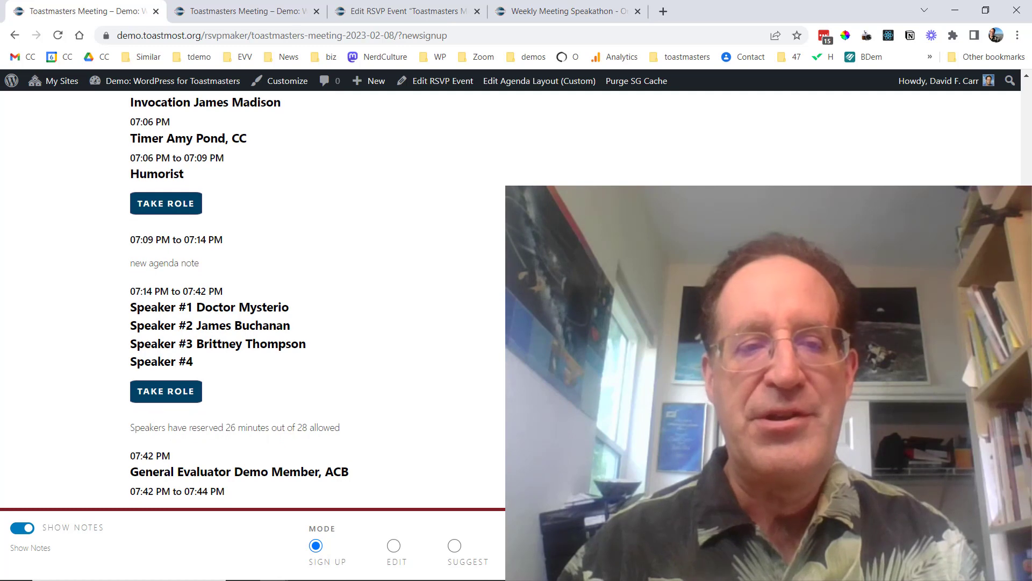
Look through the meeting signup form's Edit and Suggest modes and the agenda blocks in Organize mode.
{"action": "scroll", "coordinate": [239, 302], "scroll_direction": "up", "scroll_amount": 1}
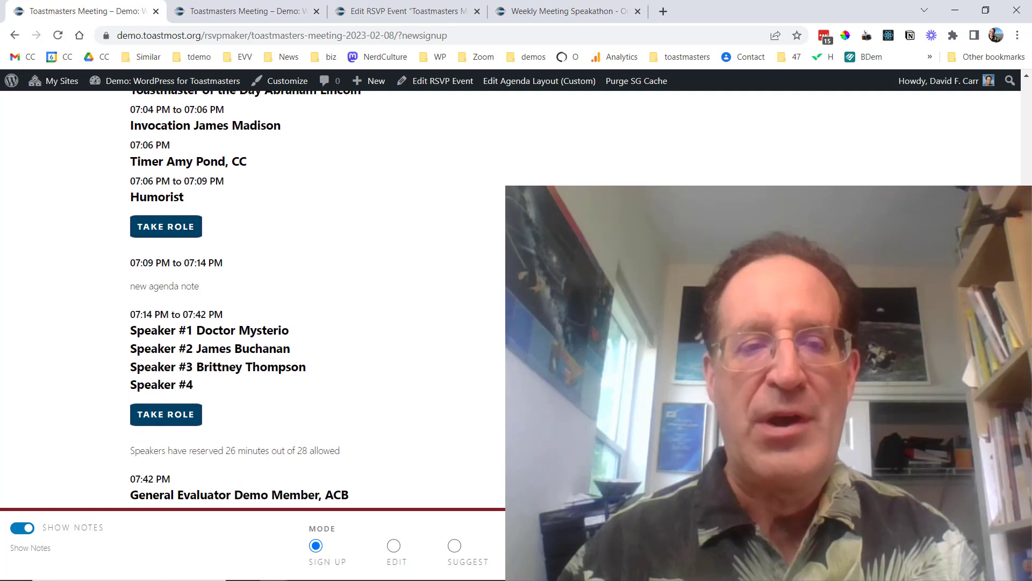
{"action": "left_click", "coordinate": [394, 546]}
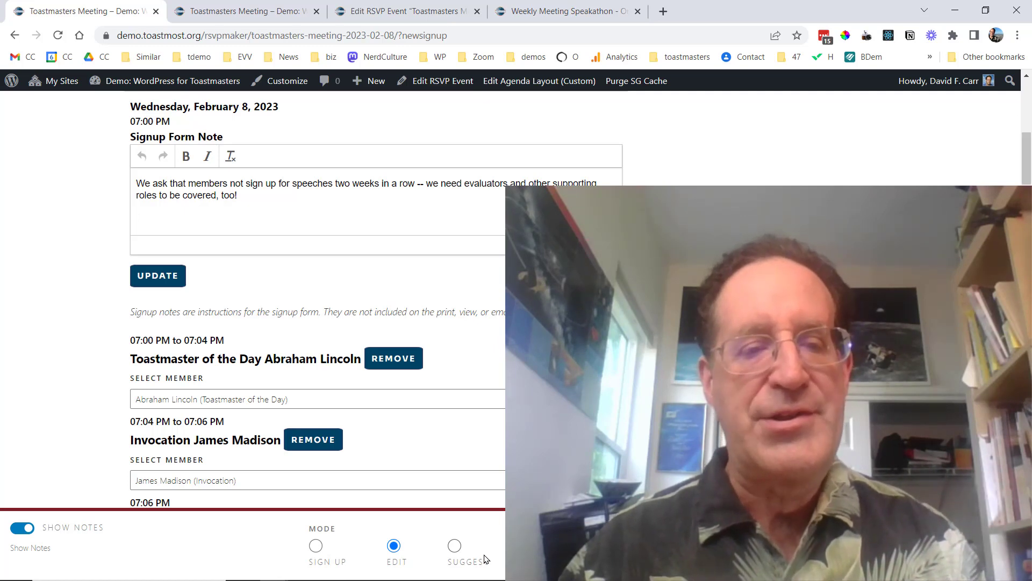
{"action": "left_click", "coordinate": [454, 546]}
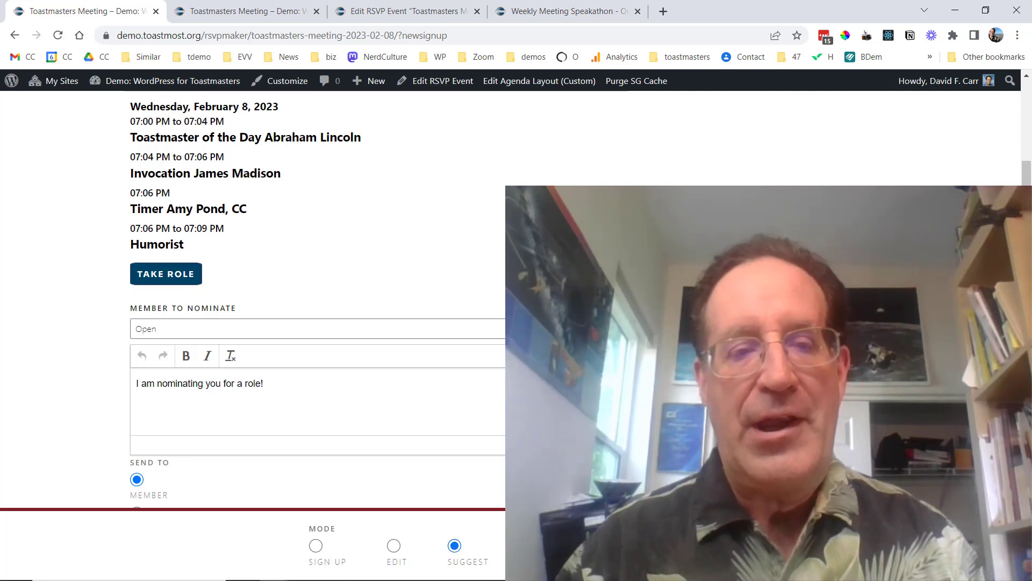
{"action": "left_click", "coordinate": [536, 546]}
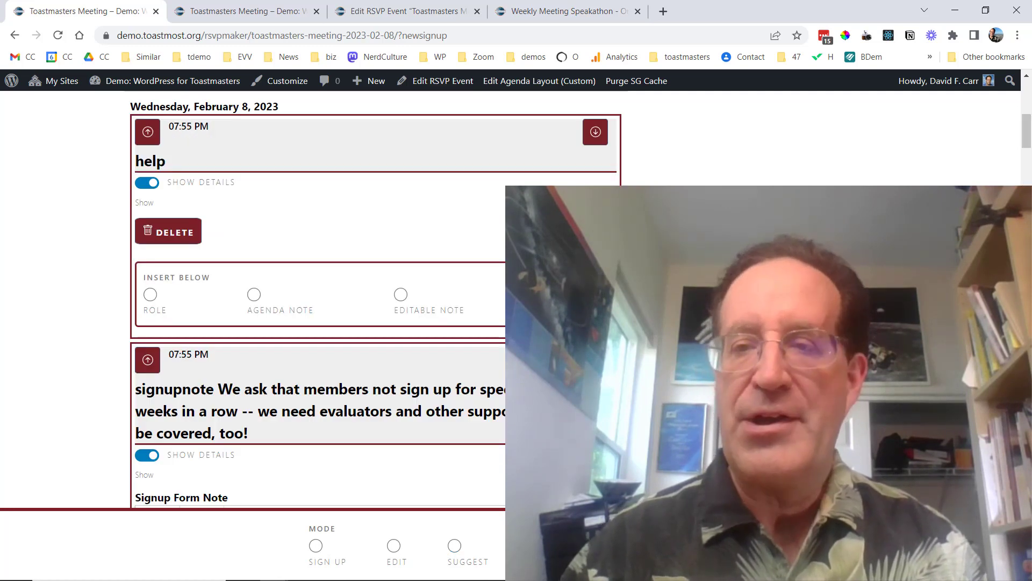
{"action": "left_click_drag", "start_coordinate": [1026, 131], "coordinate": [1026, 147]}
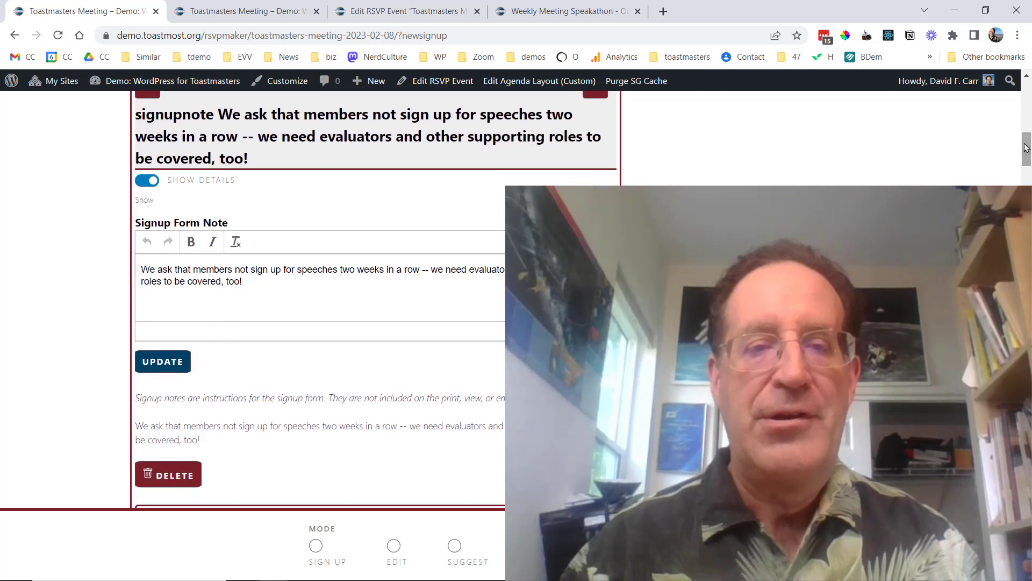
{"action": "left_click_drag", "start_coordinate": [389, 237], "coordinate": [394, 457]}
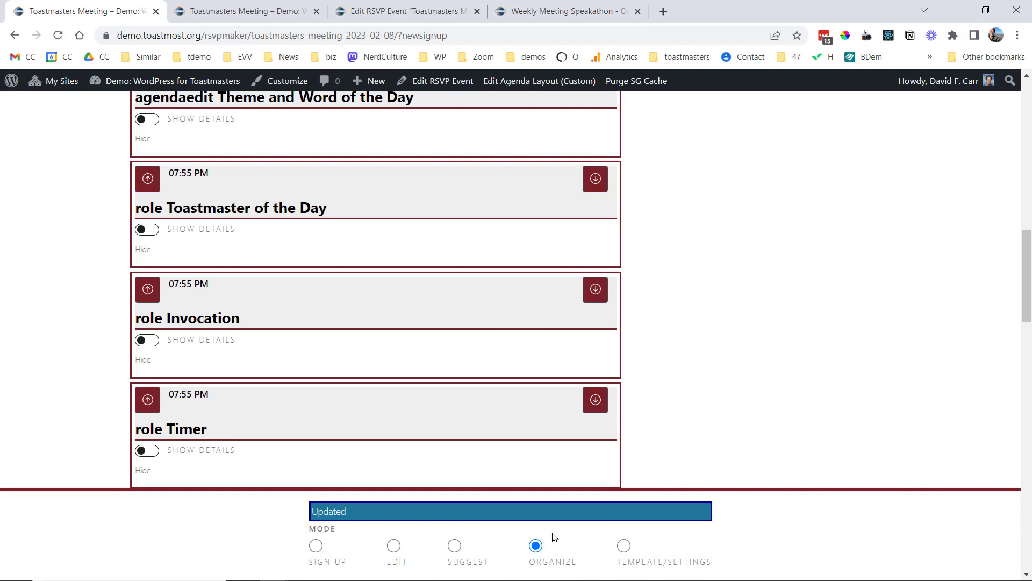
Switch to the RSVP event editor and select the Humorist role block to show its settings.
{"action": "left_click", "coordinate": [407, 10]}
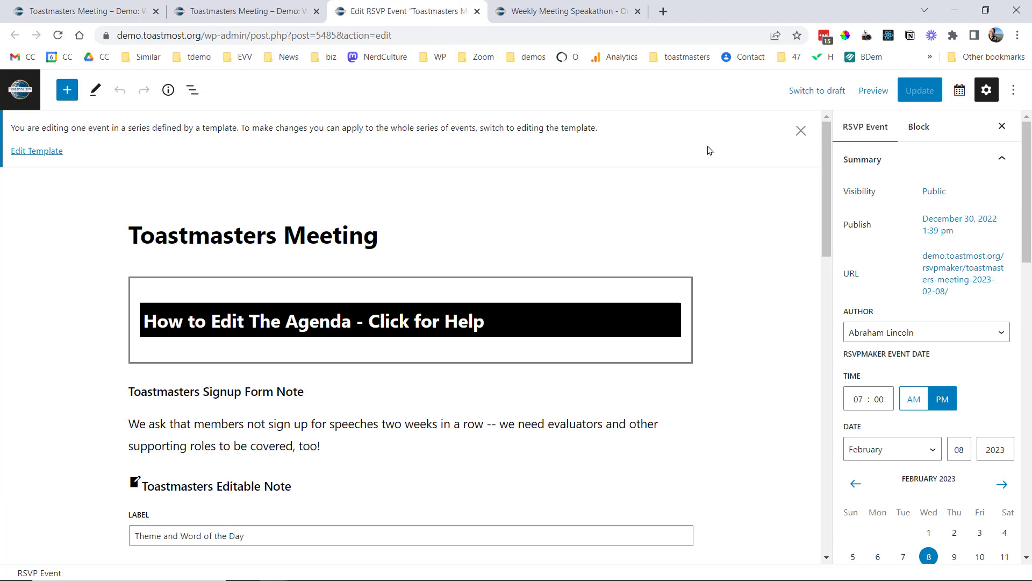
{"action": "left_click_drag", "start_coordinate": [827, 163], "coordinate": [824, 301]}
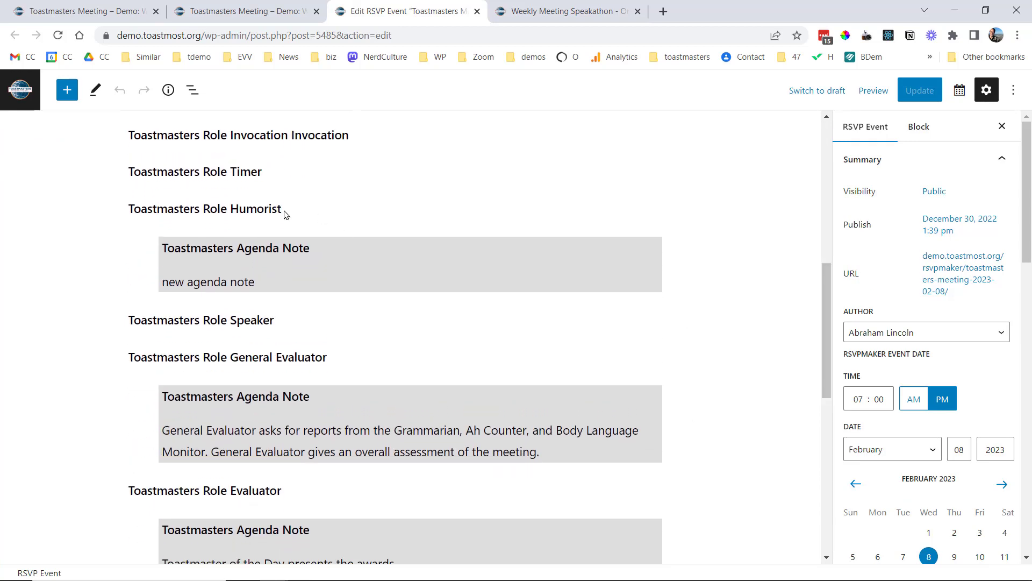
{"action": "left_click", "coordinate": [235, 209]}
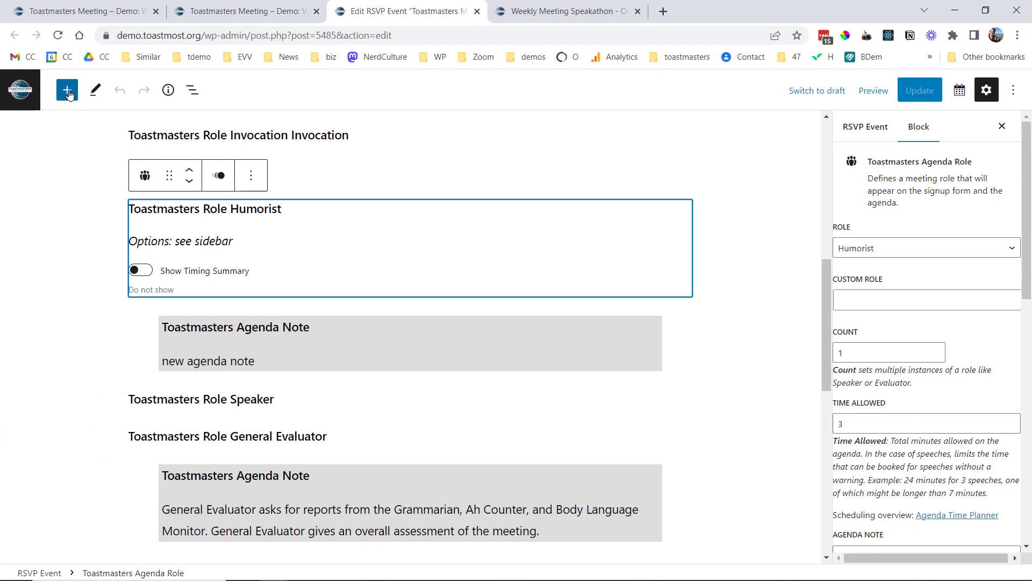
Search the editor's block library for "toast".
{"action": "left_click", "coordinate": [67, 90]}
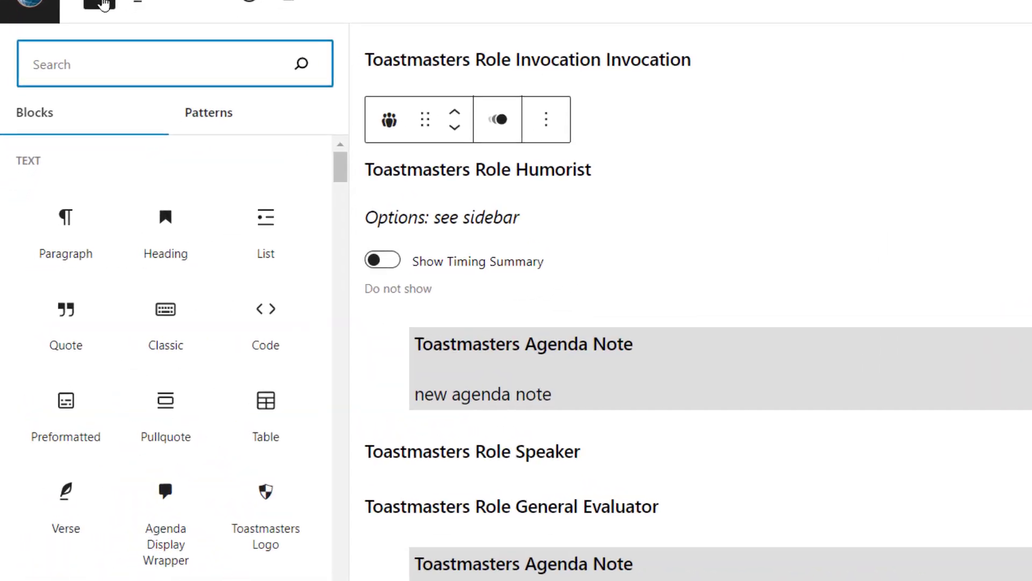
{"action": "type", "text": "toas"}
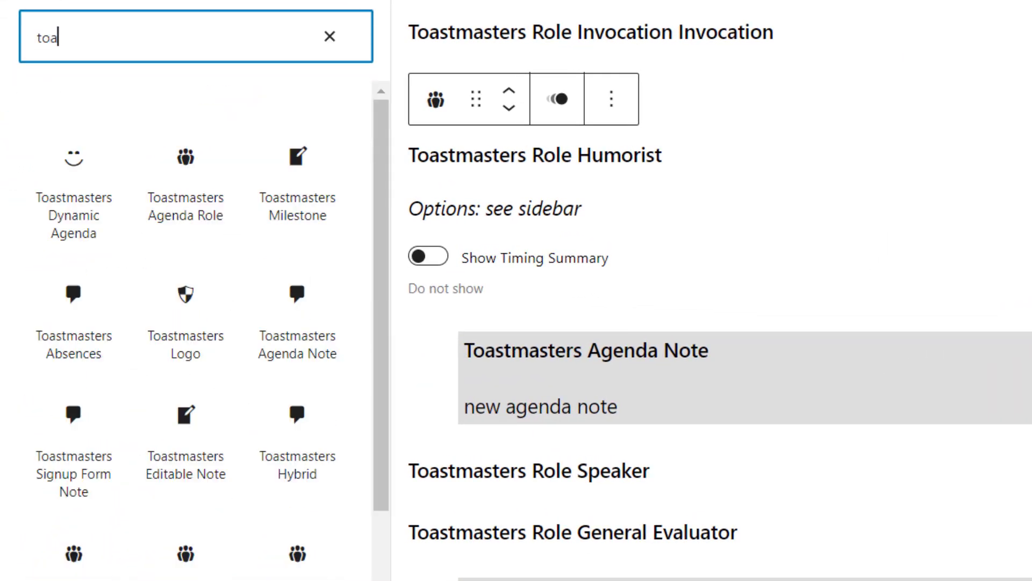
{"action": "type", "text": "t"}
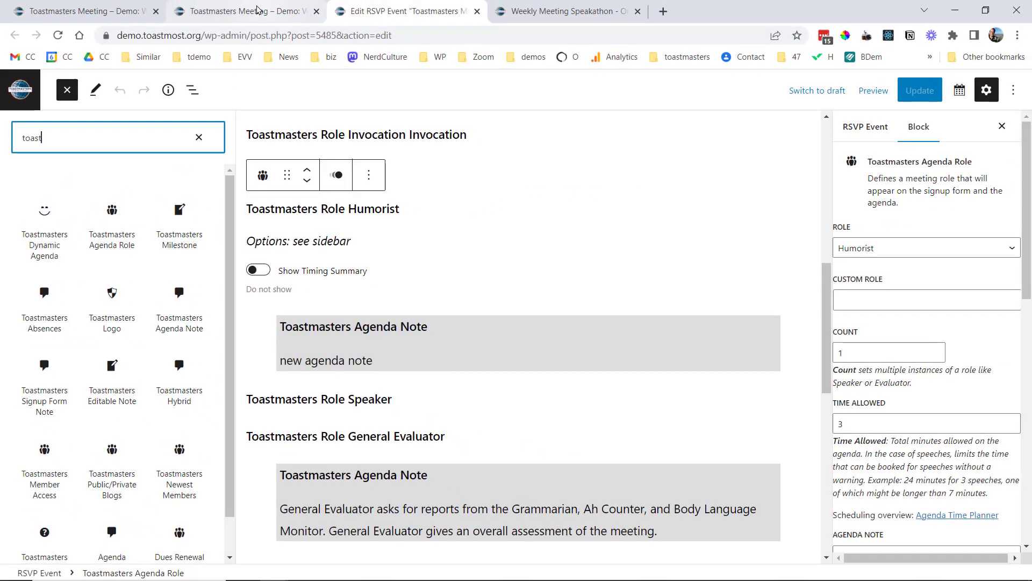
Return the first form to Sign Up mode, and open the new signup form (beta) from the regular meeting page.
{"action": "left_click", "coordinate": [84, 11]}
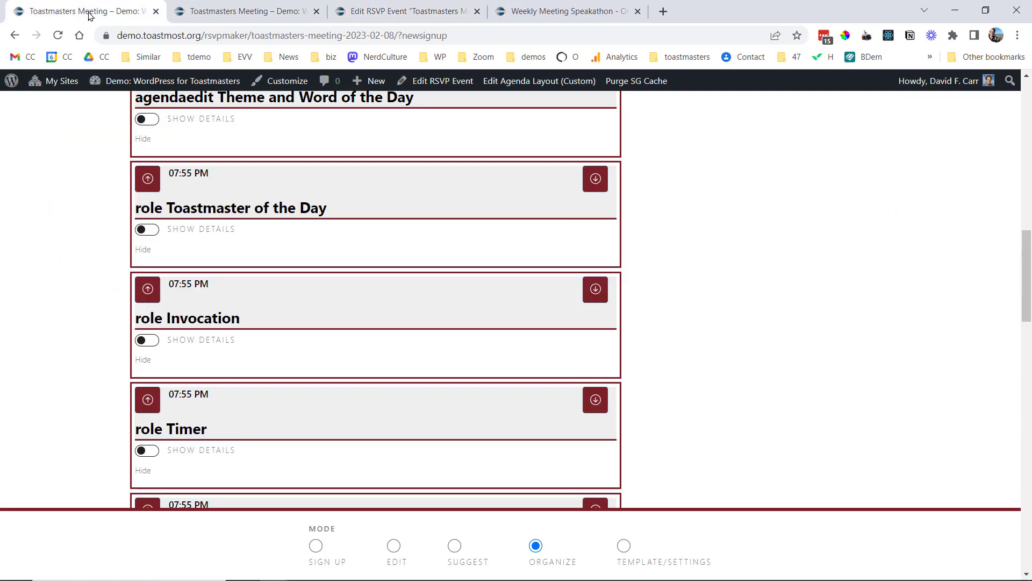
{"action": "left_click", "coordinate": [315, 546]}
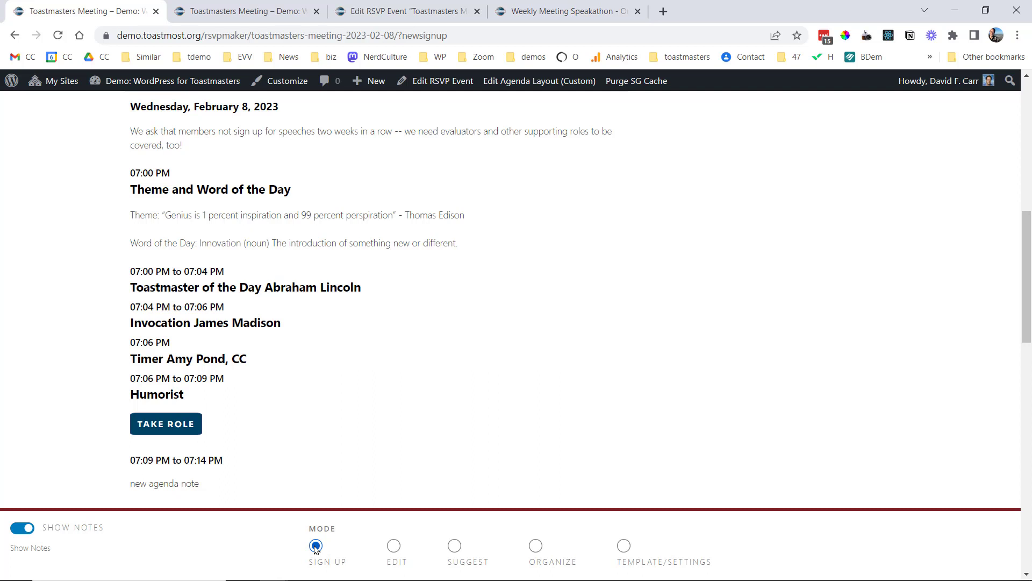
{"action": "left_click", "coordinate": [249, 11]}
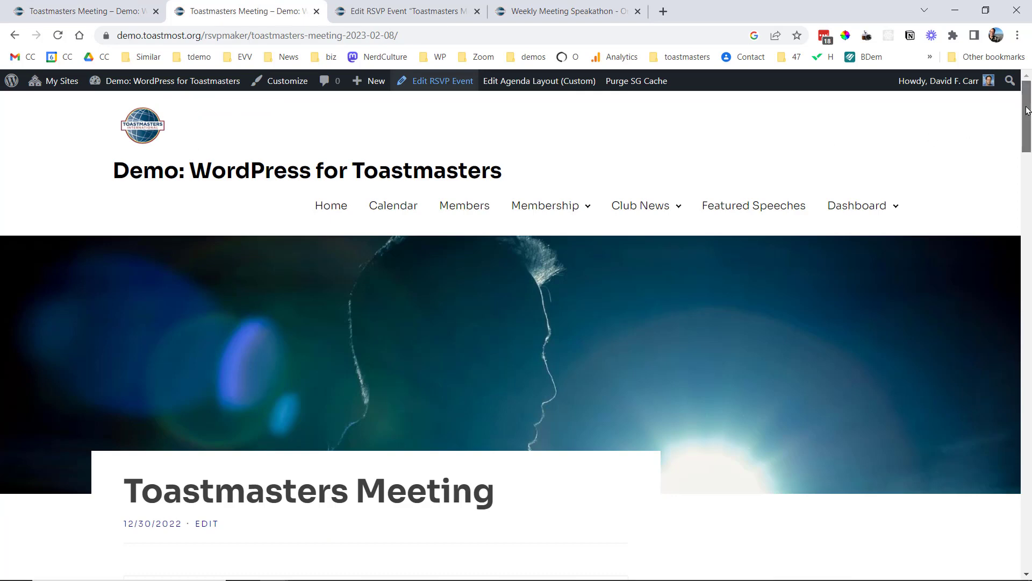
{"action": "left_click_drag", "start_coordinate": [1027, 113], "coordinate": [1016, 163]}
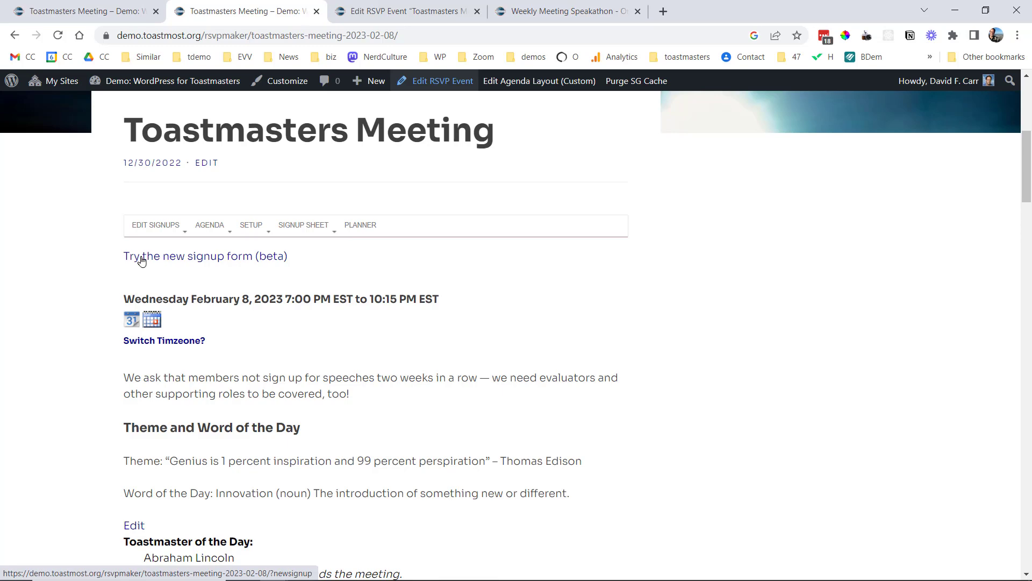
{"action": "left_click", "coordinate": [218, 263]}
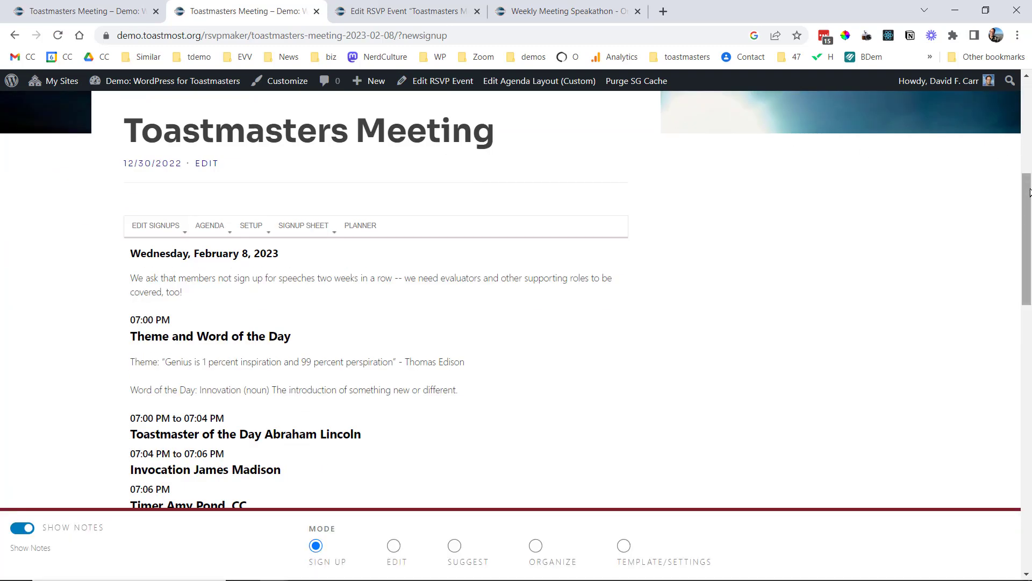
Enable "Use this signup form by default" in the template settings and return to Sign Up mode.
{"action": "scroll", "coordinate": [1030, 192], "scroll_direction": "down", "scroll_amount": 3}
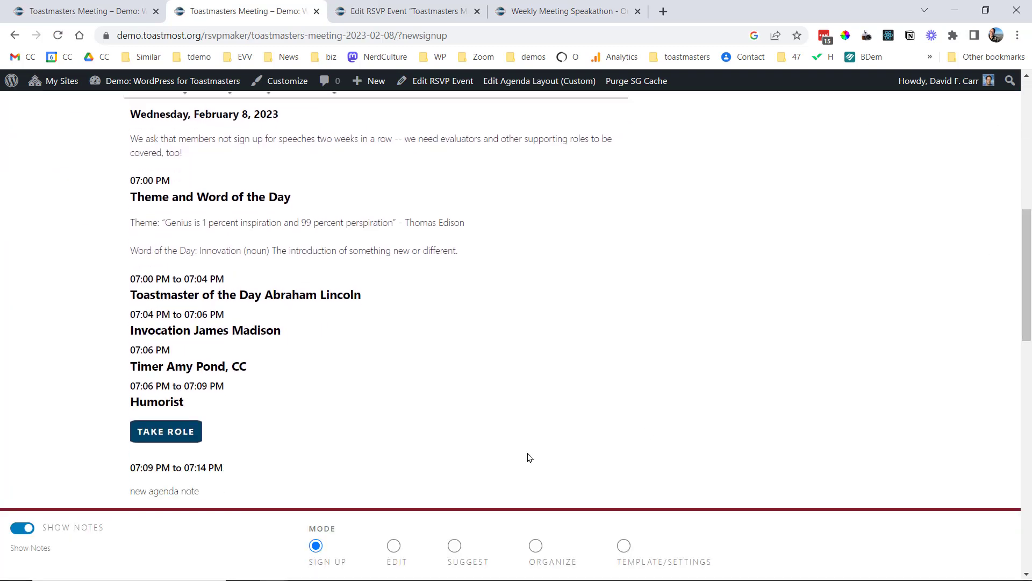
{"action": "left_click", "coordinate": [394, 546]}
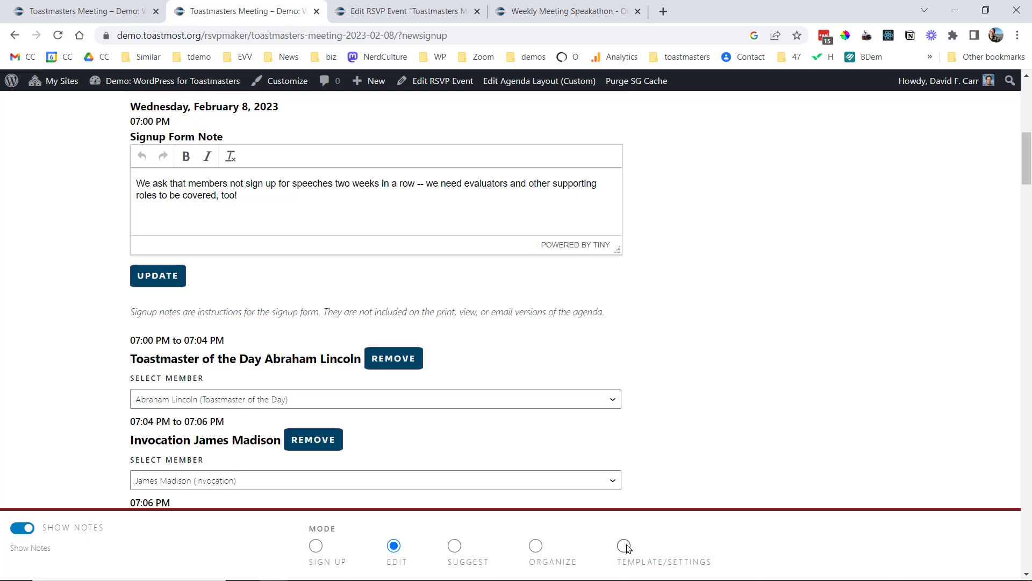
{"action": "left_click", "coordinate": [626, 545]}
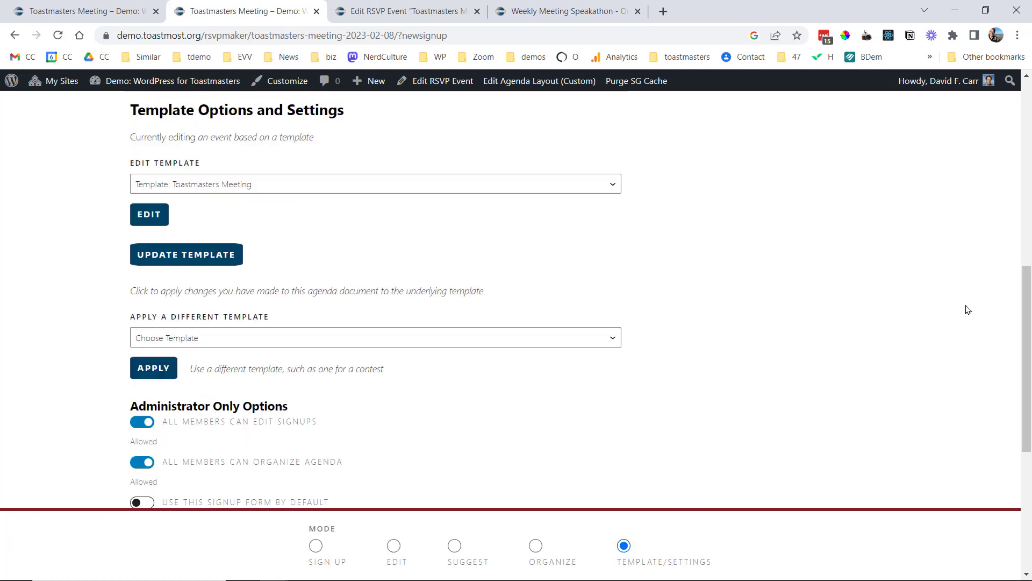
{"action": "left_click_drag", "start_coordinate": [1029, 281], "coordinate": [1020, 333]}
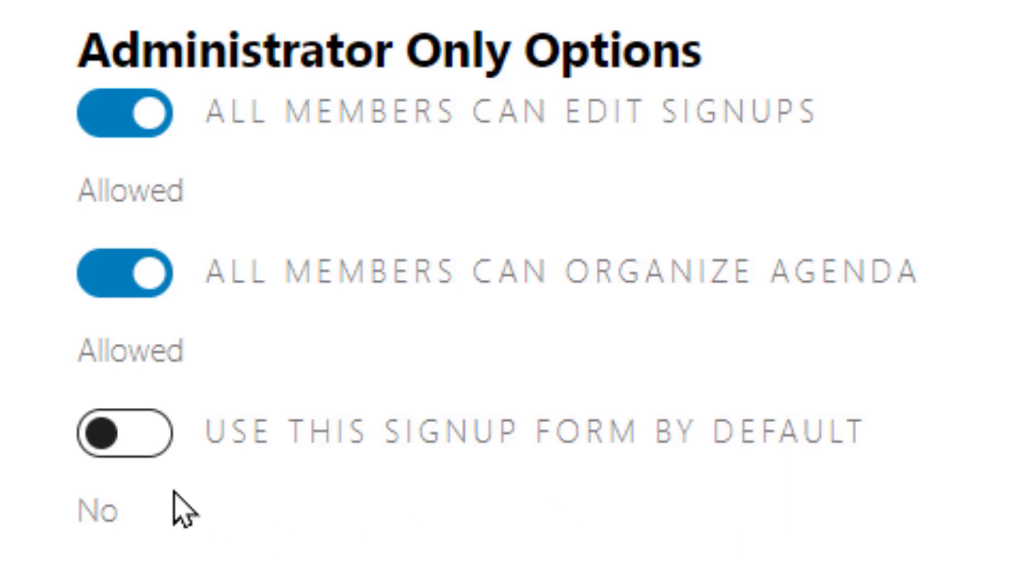
{"action": "left_click", "coordinate": [153, 447]}
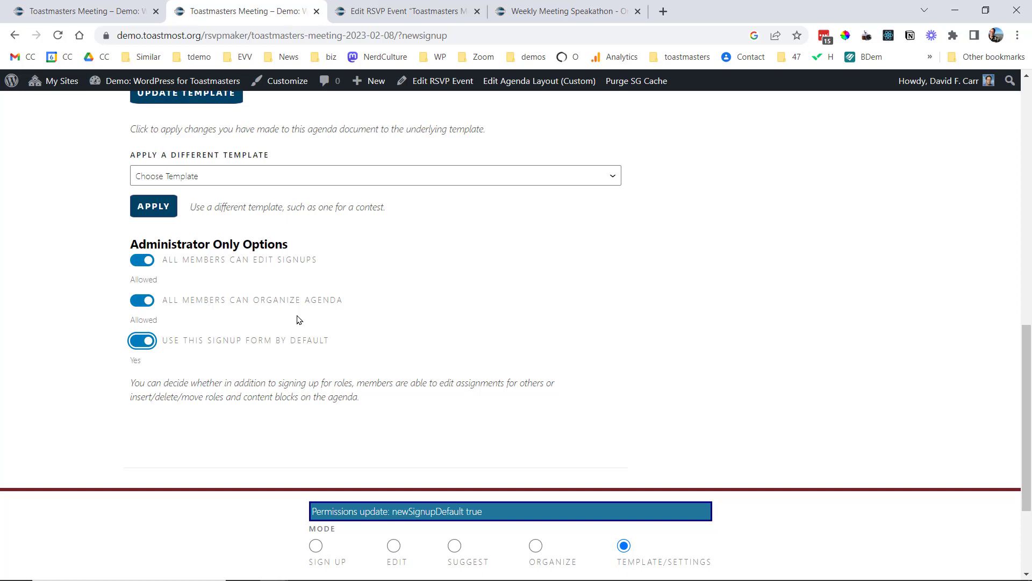
{"action": "left_click", "coordinate": [316, 546]}
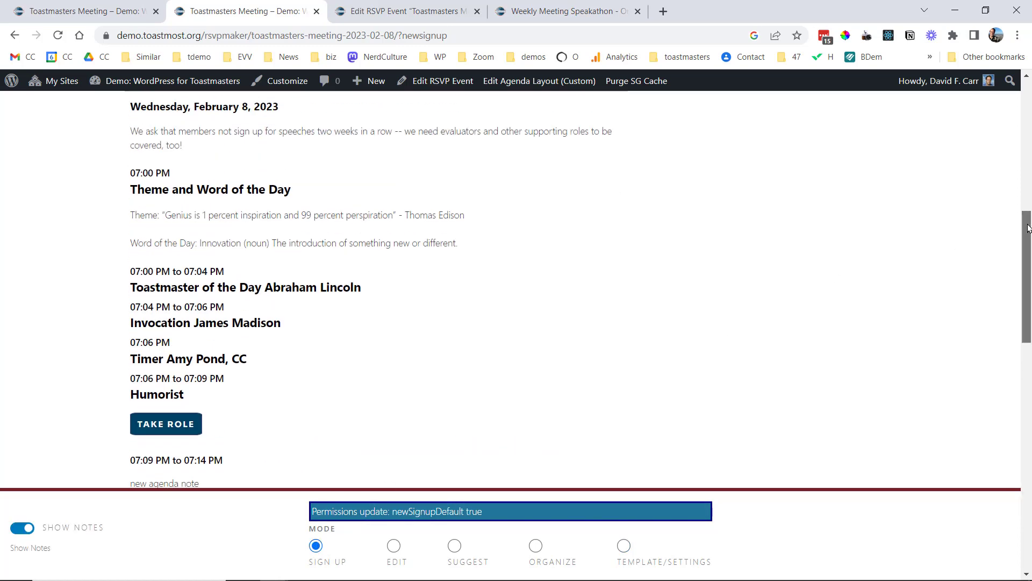
Take the open Humorist role and remove that assignment again.
{"action": "left_click_drag", "start_coordinate": [1026, 226], "coordinate": [1023, 272]}
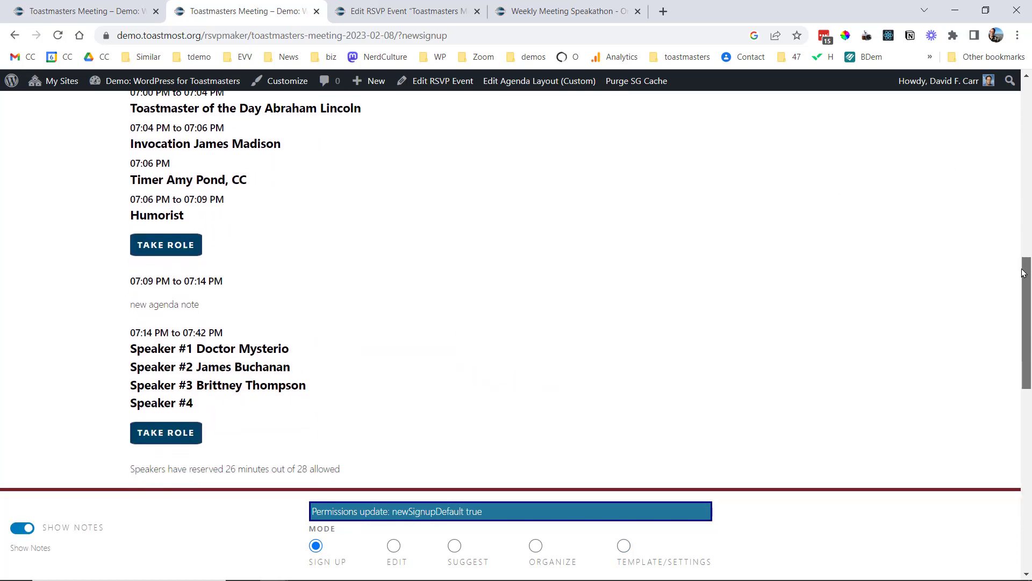
{"action": "left_click", "coordinate": [175, 243]}
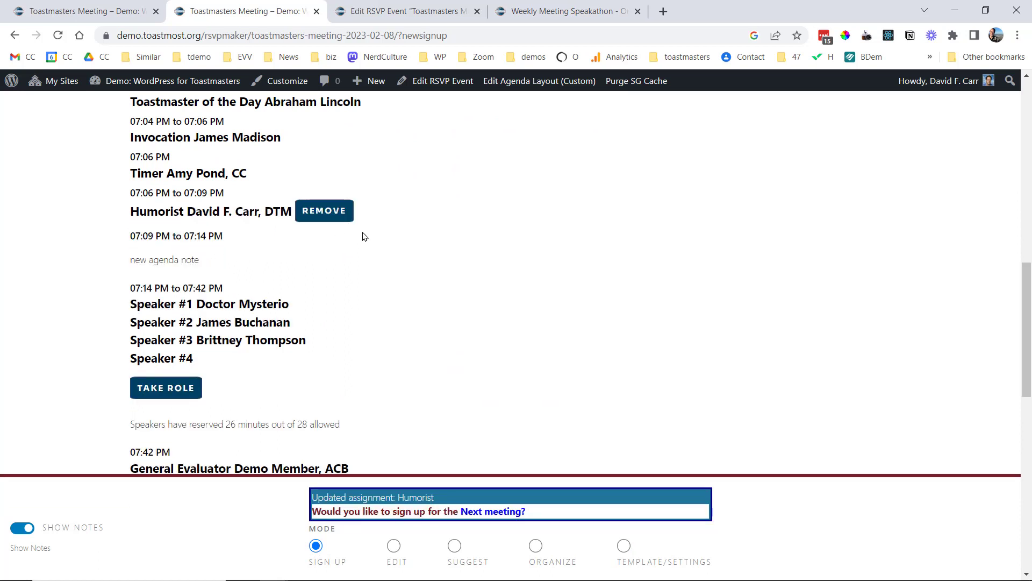
{"action": "left_click", "coordinate": [337, 215]}
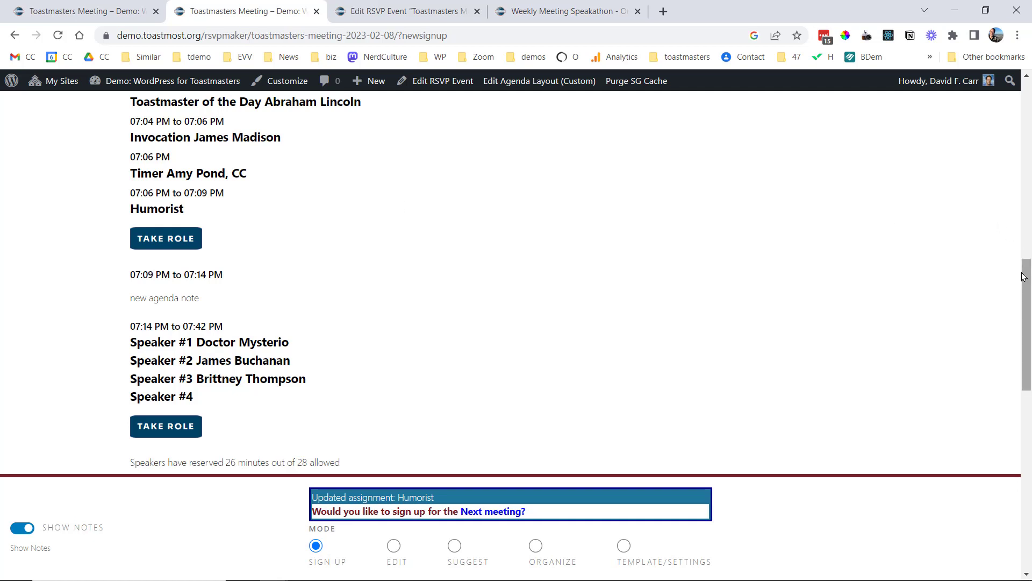
Take the Speaker #4 role with path Innovative Planning, Level 2 Learning Your Style, and project Connect with Your Audience.
{"action": "left_click_drag", "start_coordinate": [1026, 283], "coordinate": [1025, 328]}
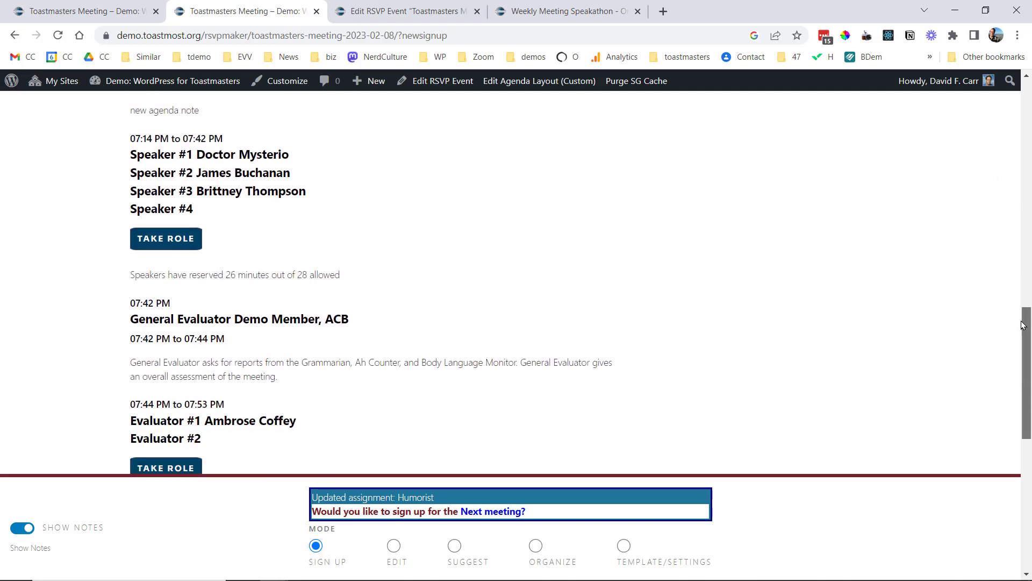
{"action": "left_click", "coordinate": [172, 242]}
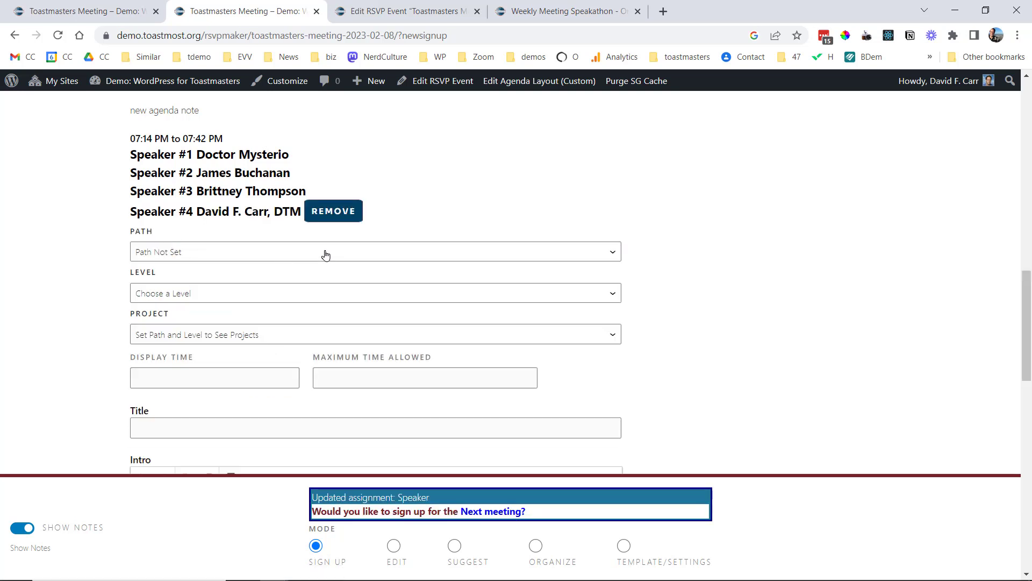
{"action": "left_click", "coordinate": [341, 251]}
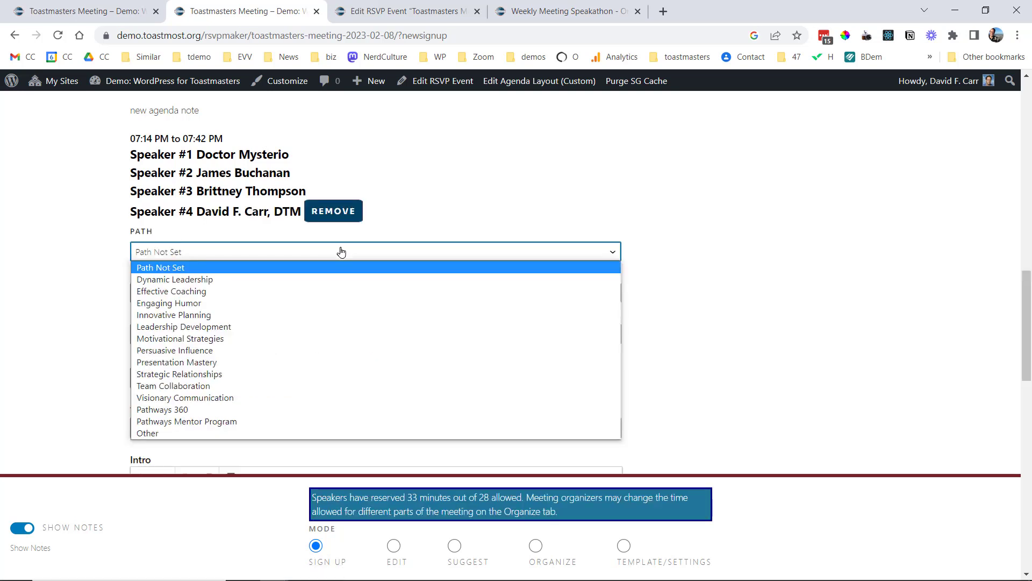
{"action": "left_click", "coordinate": [284, 314]}
{"action": "left_click", "coordinate": [276, 295]}
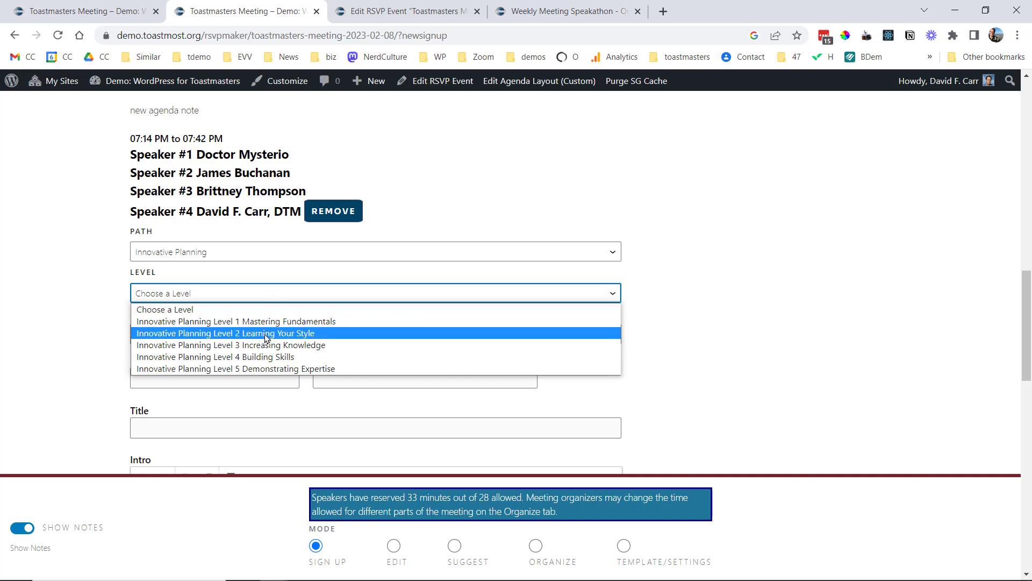
{"action": "left_click", "coordinate": [265, 331]}
{"action": "left_click", "coordinate": [263, 334]}
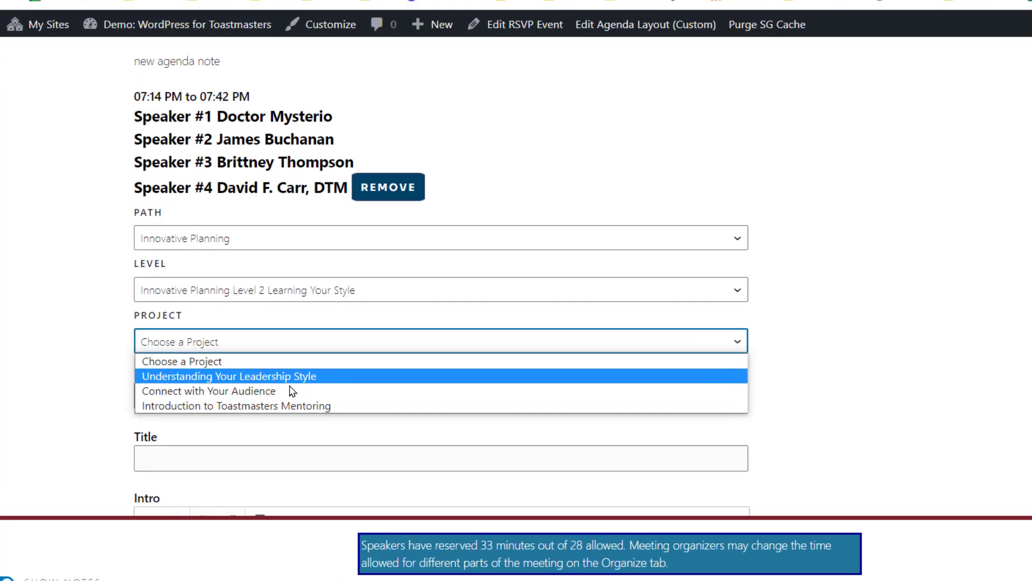
{"action": "left_click", "coordinate": [257, 373]}
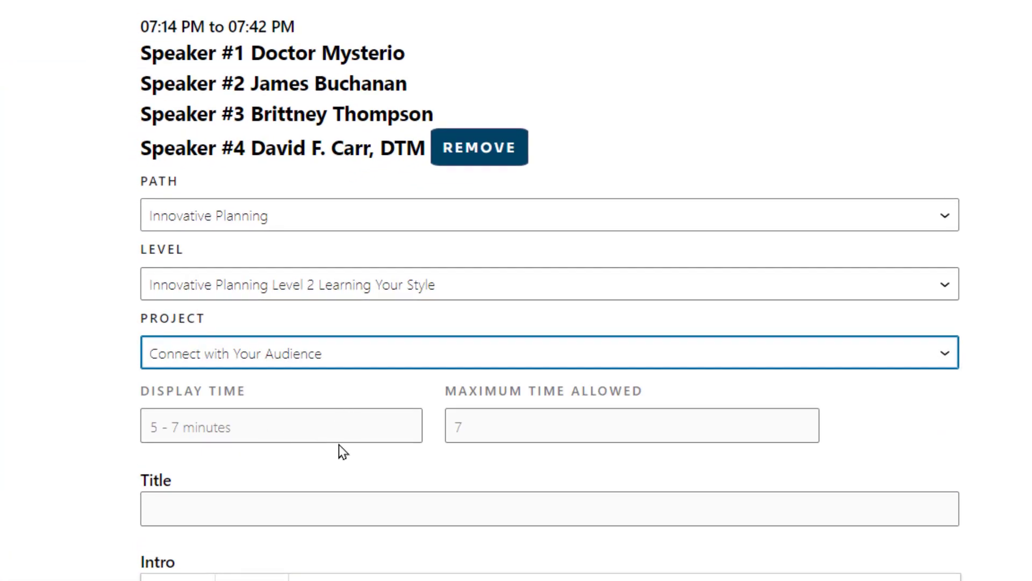
Enter "My great speech" as the title of the Speaker #4 speech.
{"action": "scroll", "coordinate": [550, 291], "scroll_direction": "down", "scroll_amount": 5}
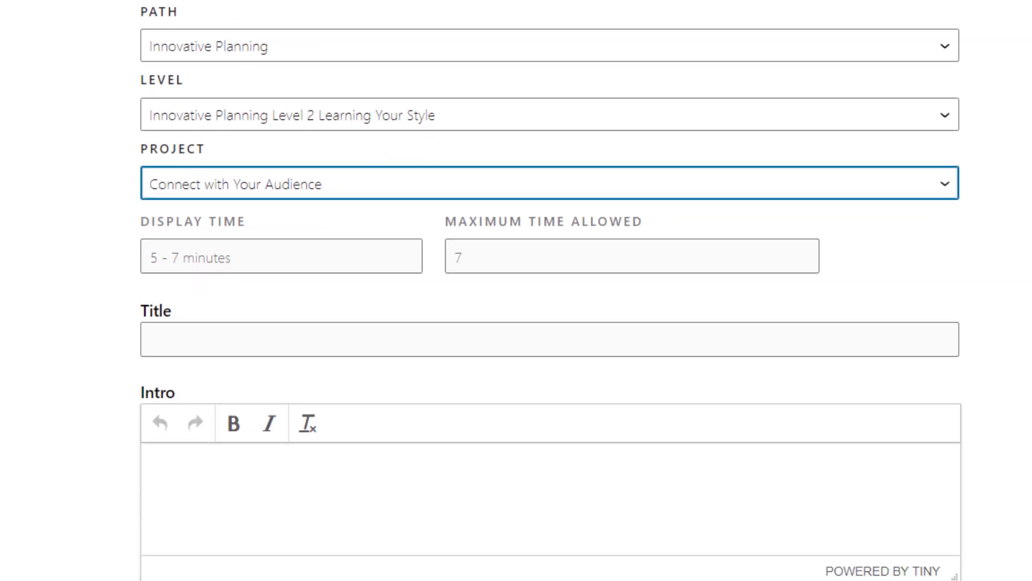
{"action": "left_click", "coordinate": [502, 142]}
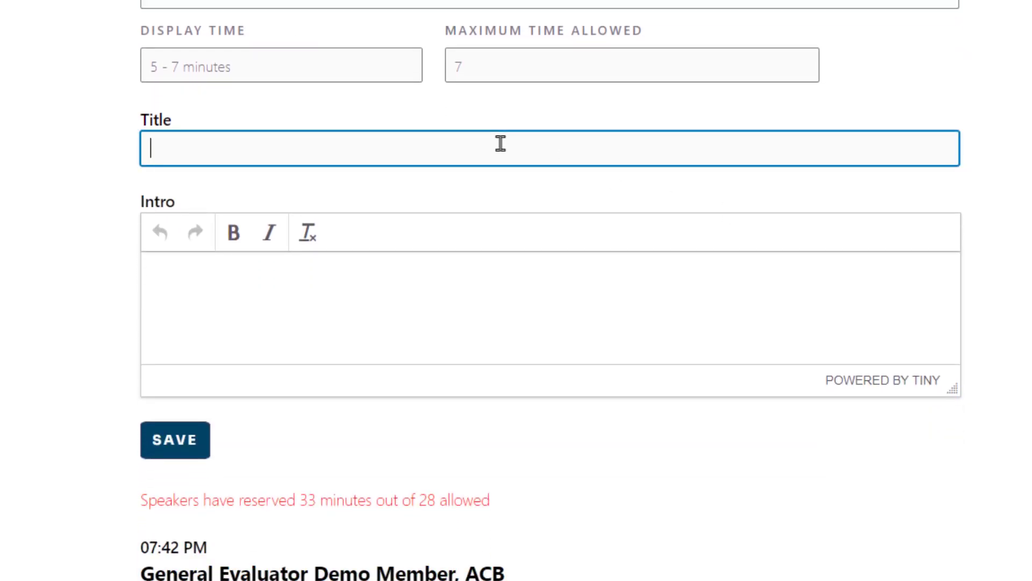
{"action": "type", "text": "My great speech"}
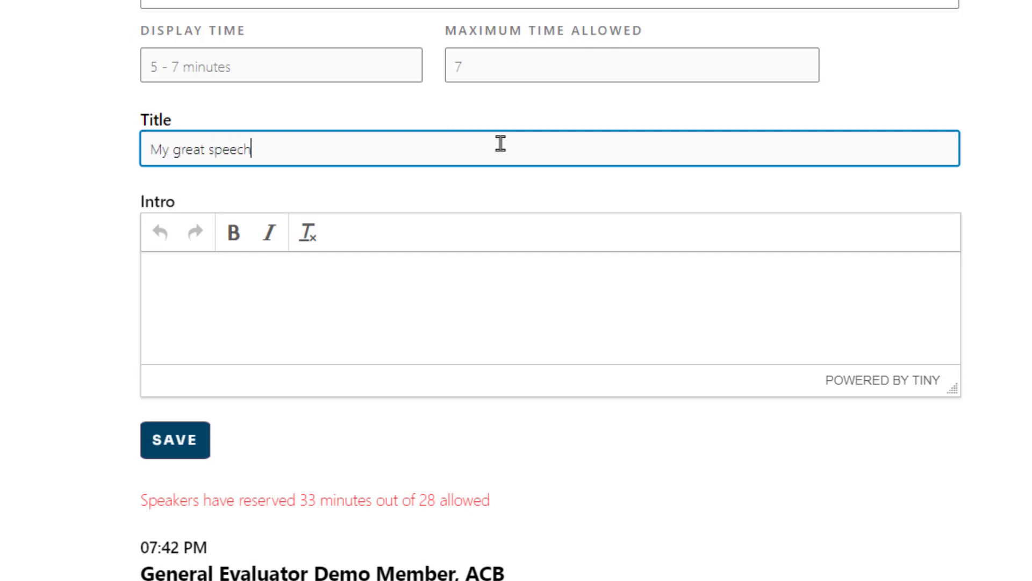
Enter "all about it" as the intro of the Speaker #4 speech and save the speech details.
{"action": "key", "text": "Tab"}
{"action": "type", "text": "a"}
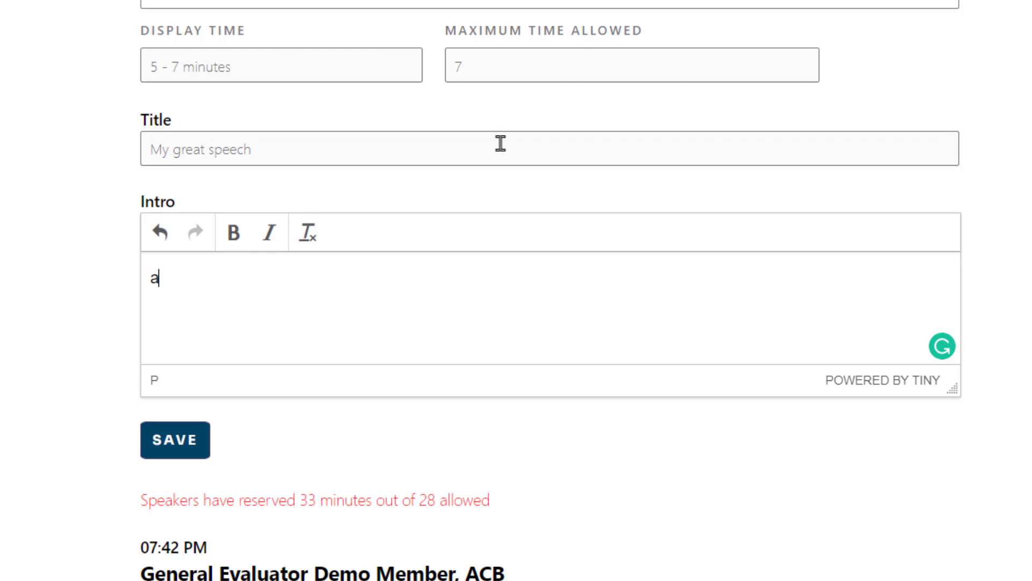
{"action": "type", "text": "ll adut it"}
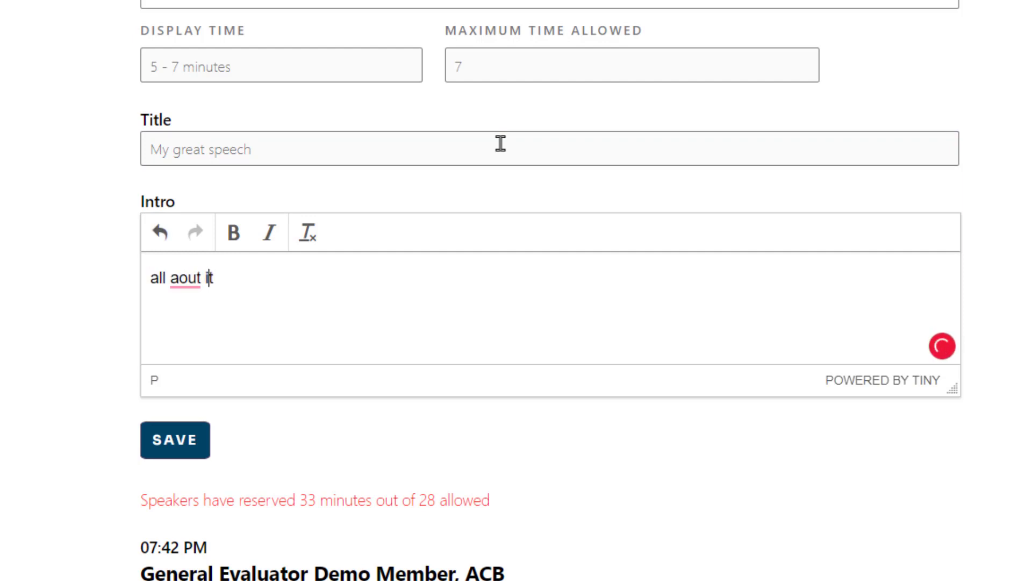
{"action": "key", "text": "Left"}
{"action": "key", "text": "Left"}
{"action": "key", "text": "Left"}
{"action": "key", "text": "Left"}
{"action": "key", "text": "Left"}
{"action": "key", "text": "Left"}
{"action": "type", "text": "b"}
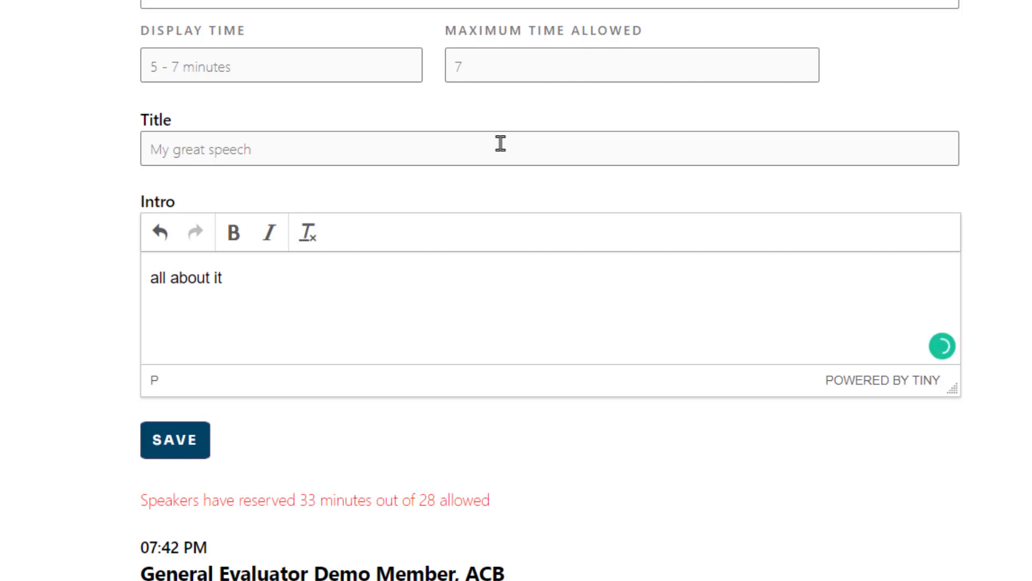
{"action": "left_click", "coordinate": [163, 430]}
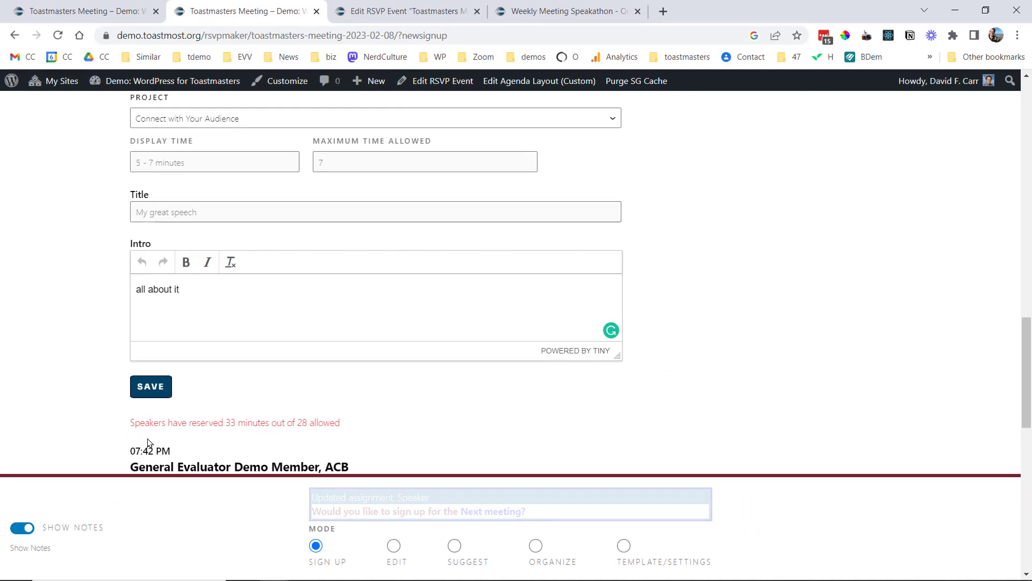
Switch to Edit mode and review the Speaker #1 assignment and speech fields.
{"action": "left_click", "coordinate": [395, 548]}
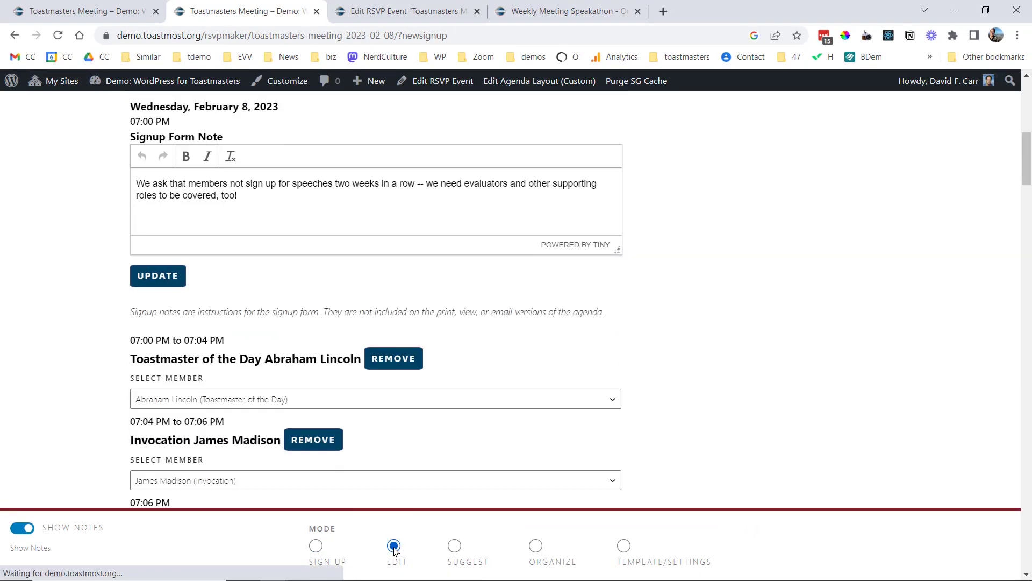
{"action": "left_click_drag", "start_coordinate": [1021, 160], "coordinate": [1011, 228]}
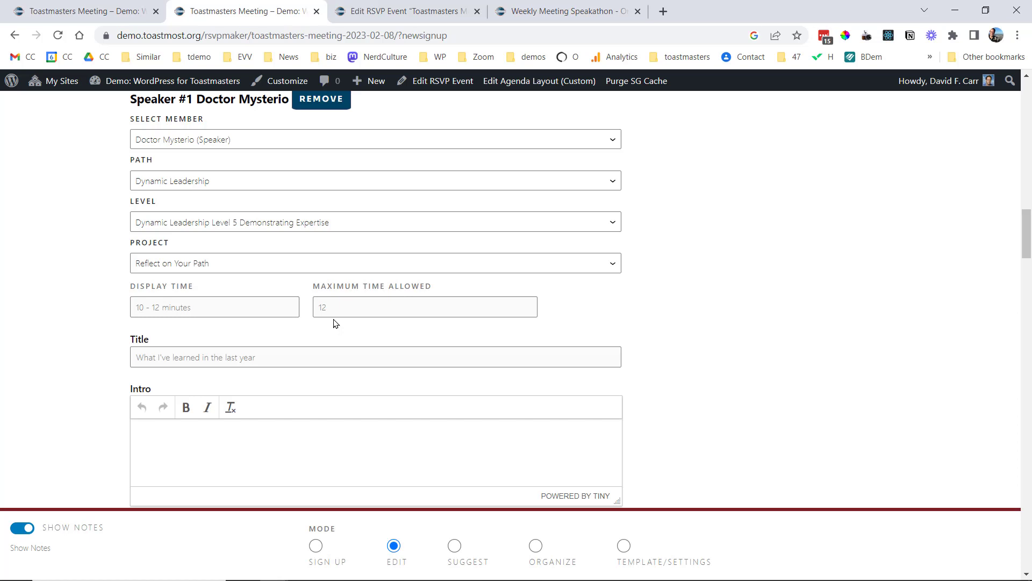
Switch to Organize mode and set the Speaker role's allowed time to 33 minutes.
{"action": "left_click", "coordinate": [536, 546]}
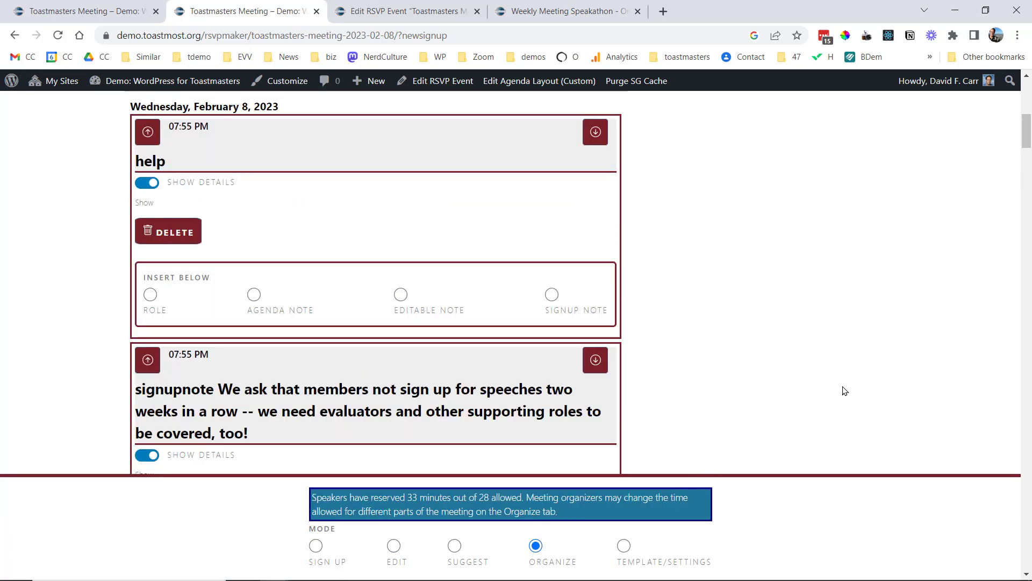
{"action": "scroll", "coordinate": [1020, 145], "scroll_direction": "down", "scroll_amount": 3}
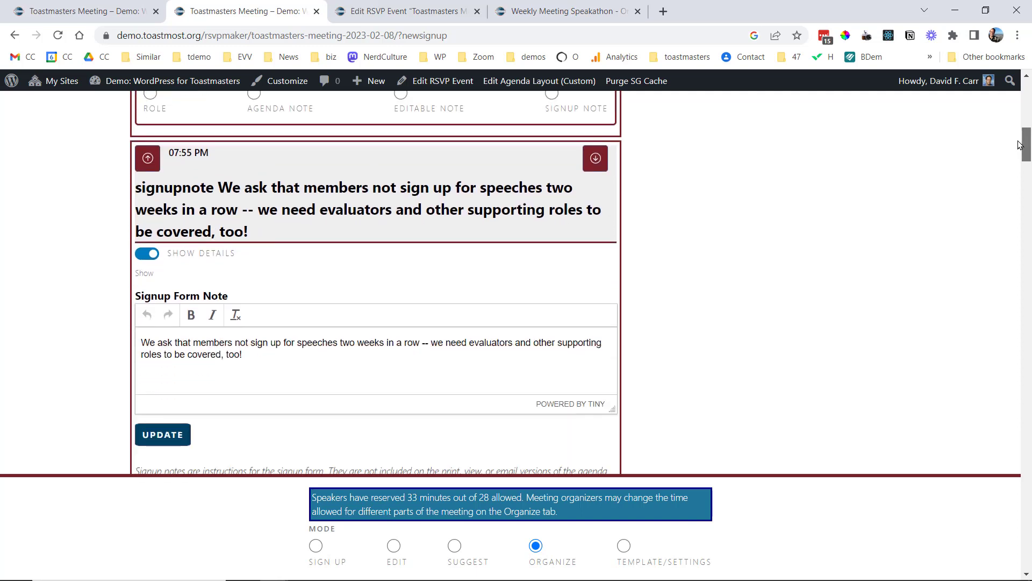
{"action": "left_click_drag", "start_coordinate": [1021, 145], "coordinate": [980, 348]}
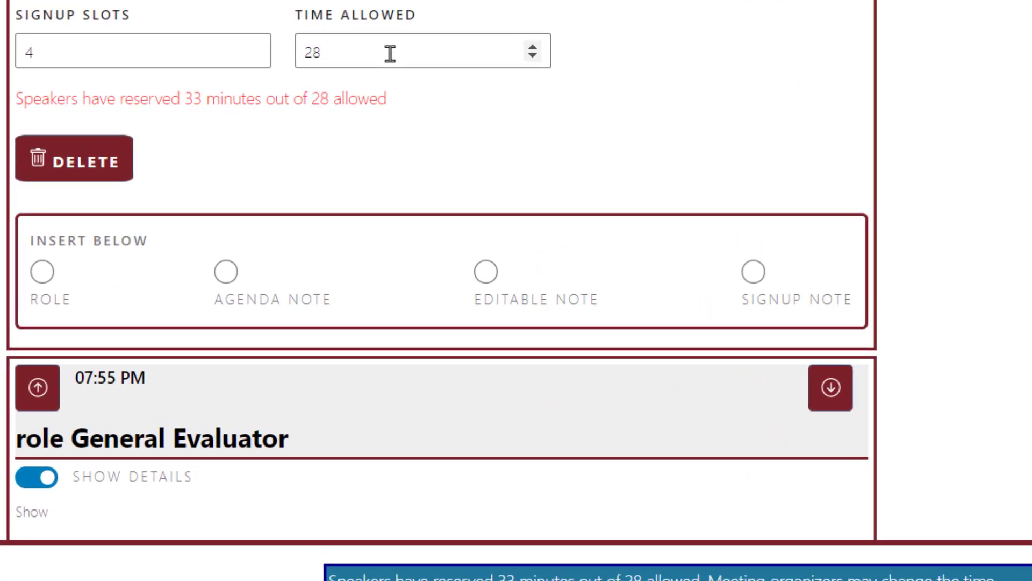
{"action": "left_click", "coordinate": [390, 53]}
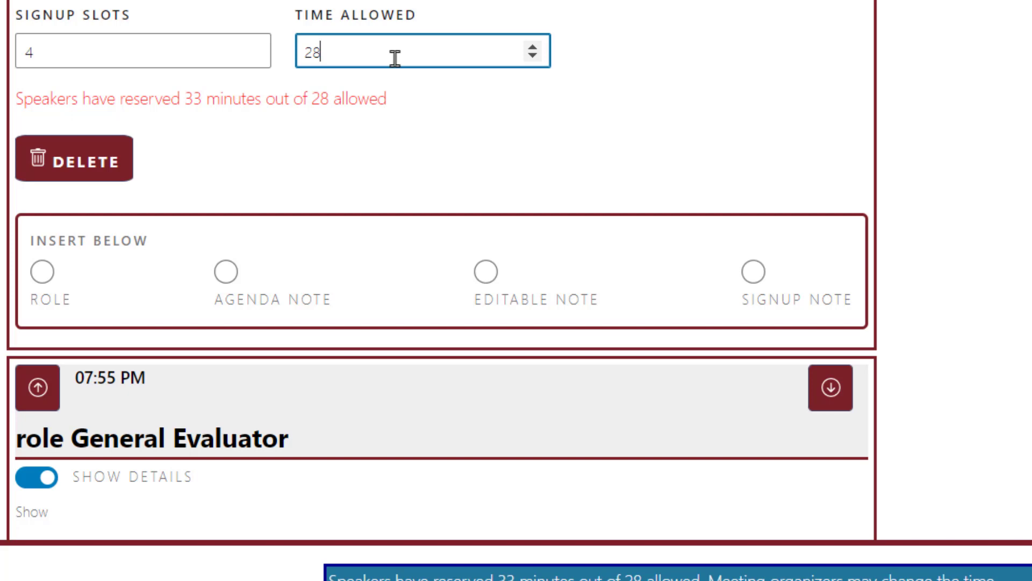
{"action": "double_click", "coordinate": [395, 58]}
{"action": "type", "text": "33"}
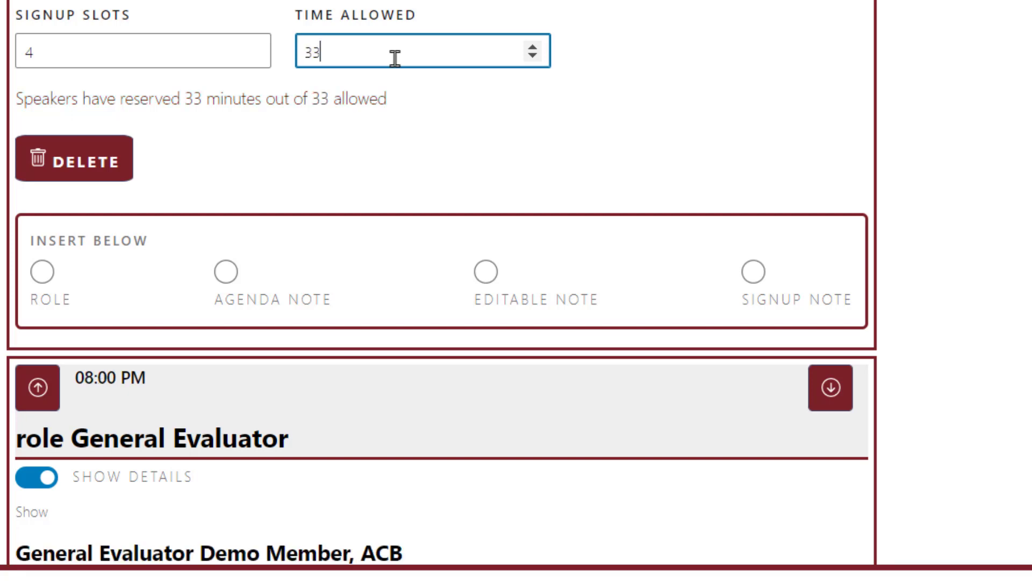
{"action": "left_click", "coordinate": [508, 132]}
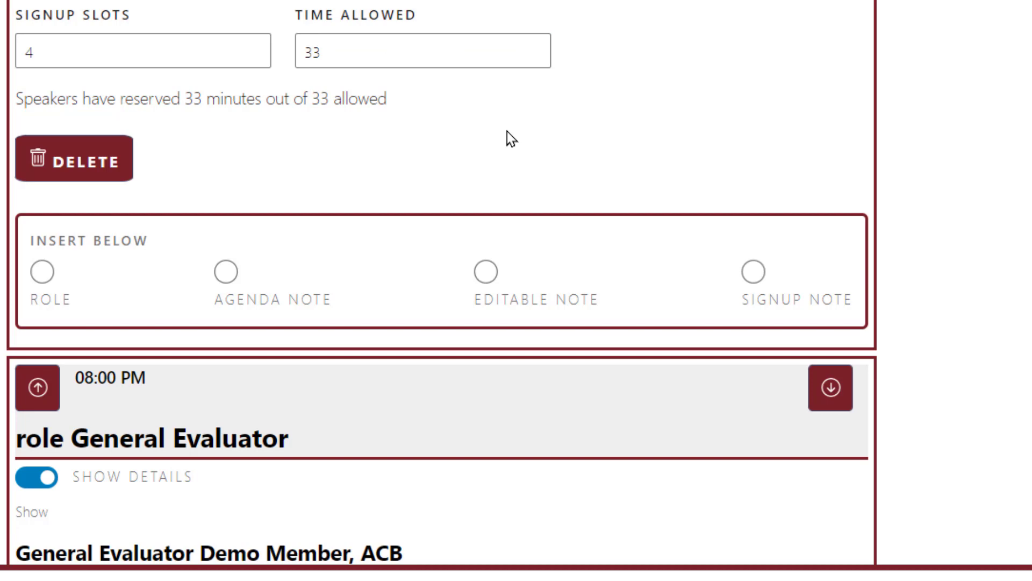
Raise the Speaker role's allowed time to 35 minutes.
{"action": "left_click", "coordinate": [394, 48]}
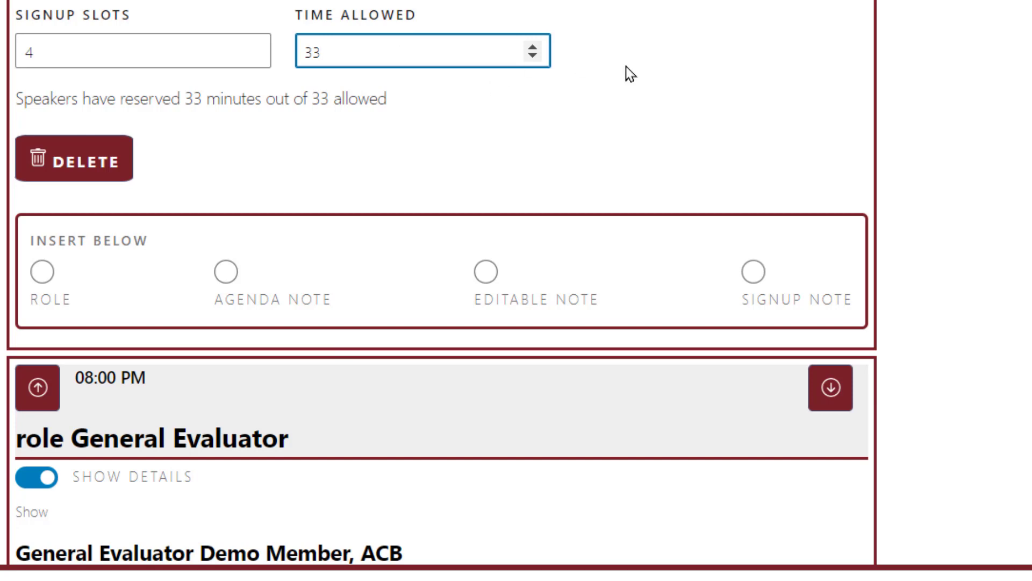
{"action": "key", "text": "BackSpace"}
{"action": "type", "text": "5"}
Delete the Humorist role from the meeting agenda and confirm the deletion.
{"action": "scroll", "coordinate": [442, 387], "scroll_direction": "up", "scroll_amount": 2}
{"action": "scroll", "coordinate": [442, 388], "scroll_direction": "down", "scroll_amount": 3}
{"action": "scroll", "coordinate": [442, 290], "scroll_direction": "up", "scroll_amount": 5}
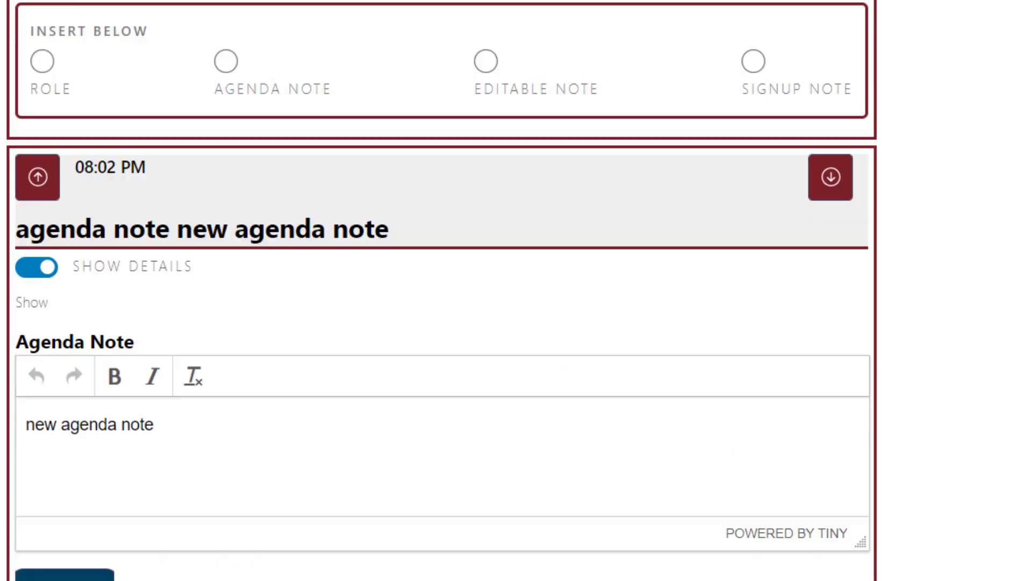
{"action": "scroll", "coordinate": [442, 290], "scroll_direction": "up", "scroll_amount": 6}
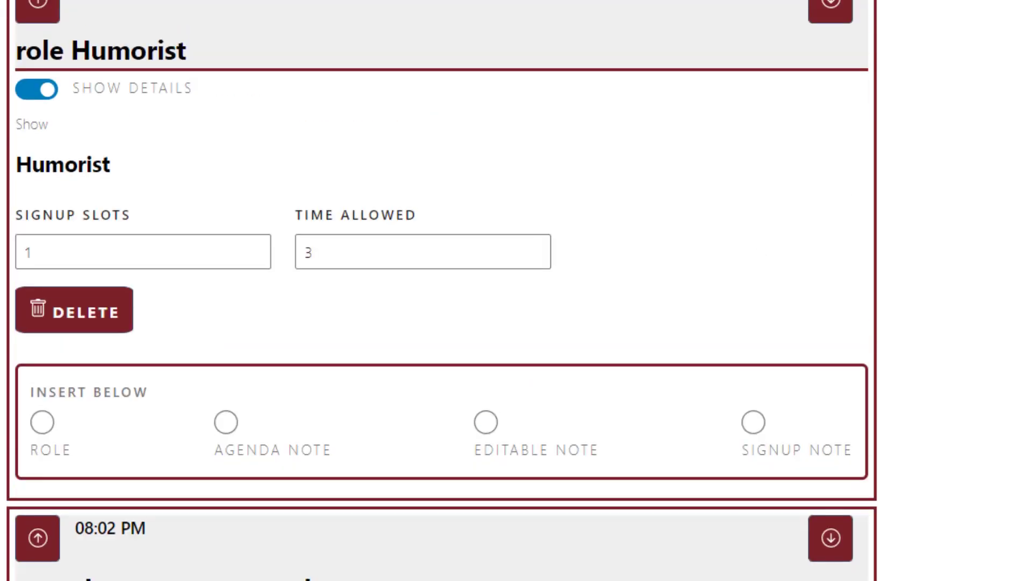
{"action": "scroll", "coordinate": [442, 291], "scroll_direction": "down", "scroll_amount": 1}
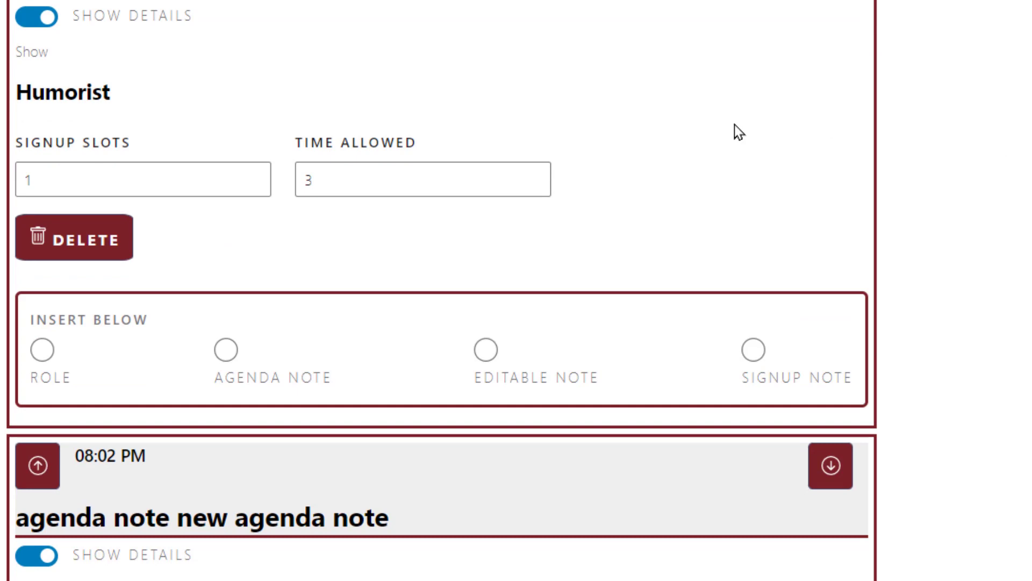
{"action": "left_click", "coordinate": [369, 182]}
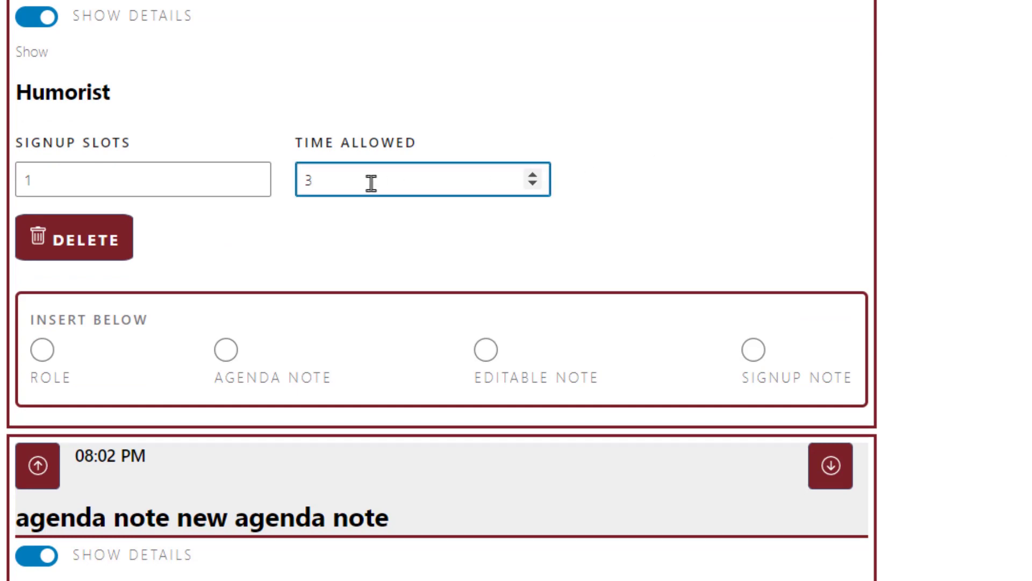
{"action": "left_click", "coordinate": [86, 237]}
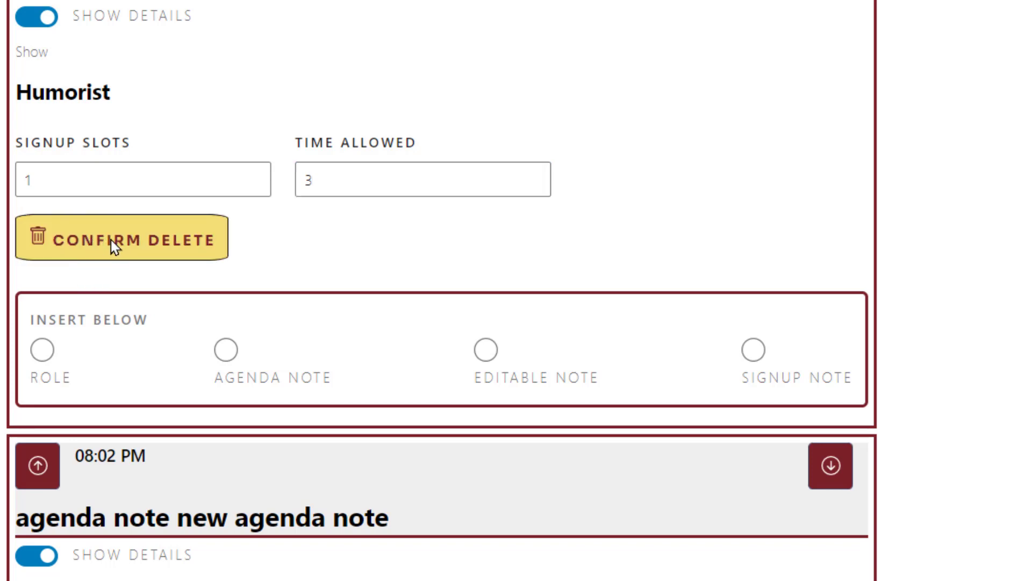
{"action": "left_click", "coordinate": [111, 240]}
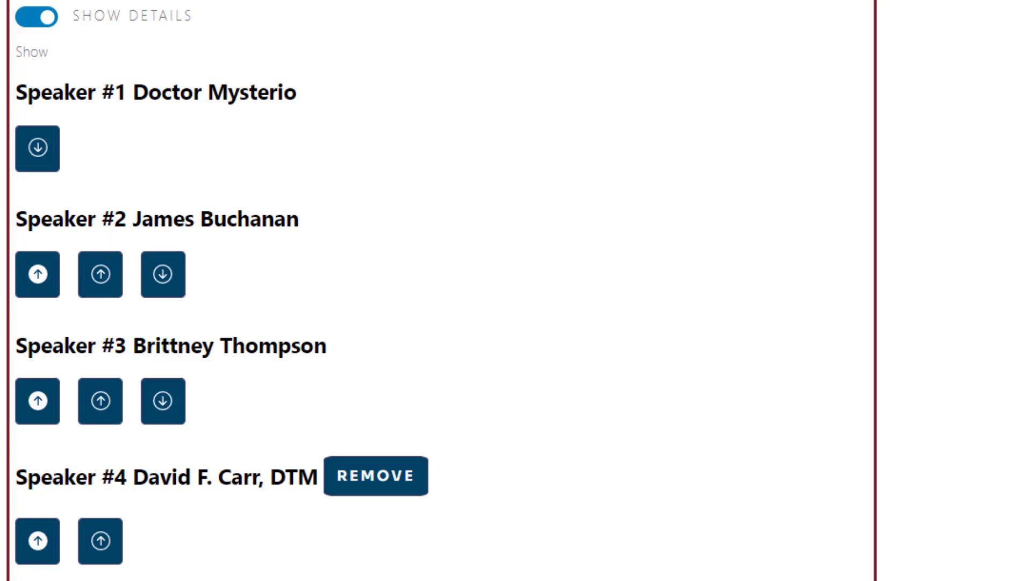
Start inserting a new role below the Timer role and choose Topics Master as the role.
{"action": "scroll", "coordinate": [442, 290], "scroll_direction": "up", "scroll_amount": 8}
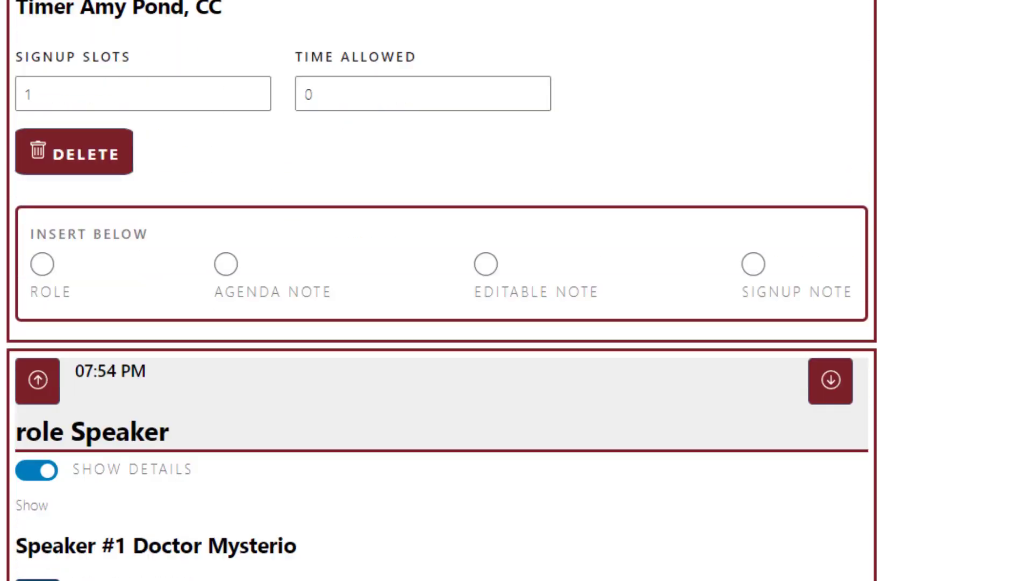
{"action": "scroll", "coordinate": [442, 290], "scroll_direction": "down", "scroll_amount": 20}
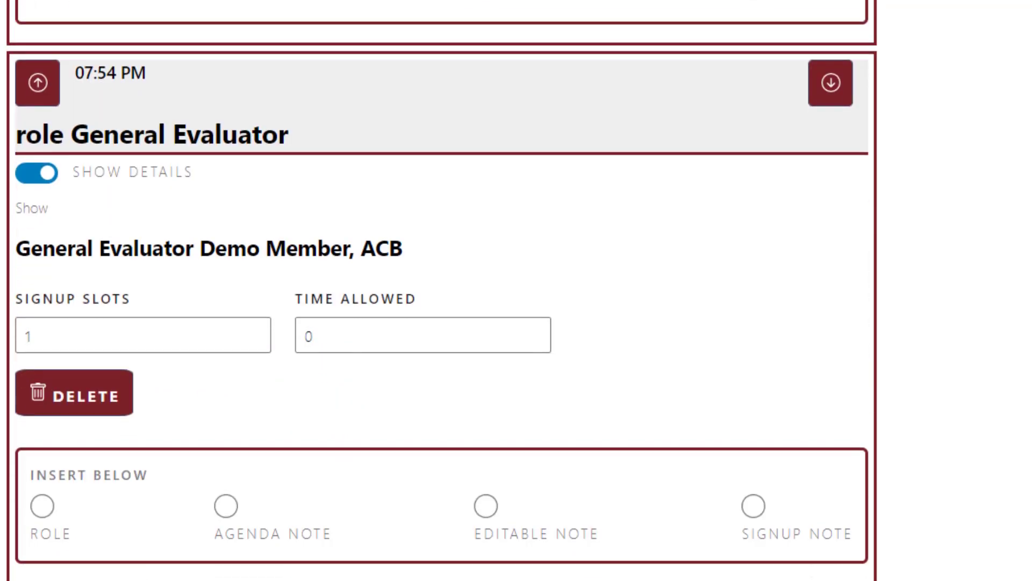
{"action": "scroll", "coordinate": [442, 290], "scroll_direction": "up", "scroll_amount": 15}
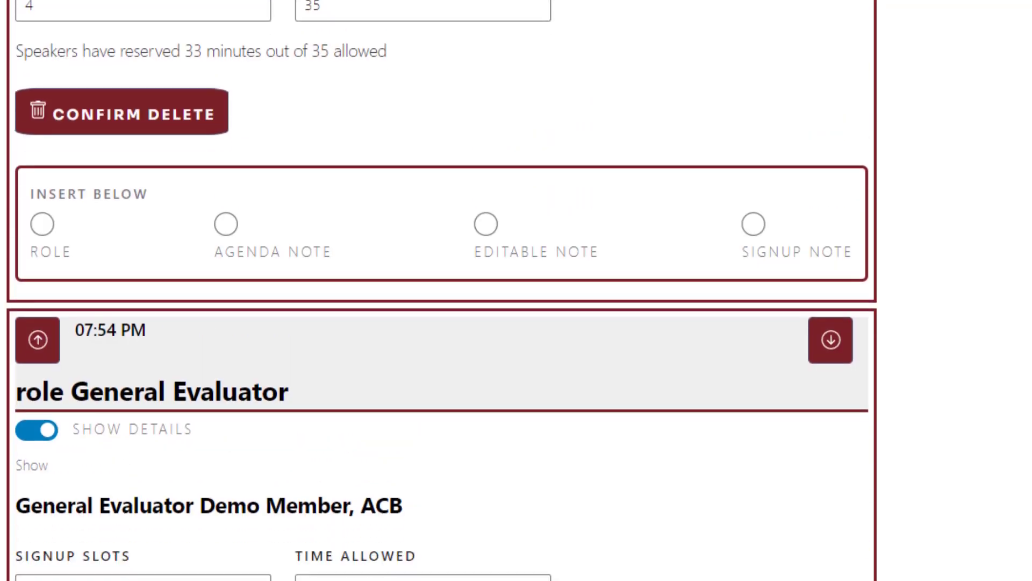
{"action": "scroll", "coordinate": [442, 290], "scroll_direction": "up", "scroll_amount": 10}
{"action": "scroll", "coordinate": [442, 290], "scroll_direction": "down", "scroll_amount": 13}
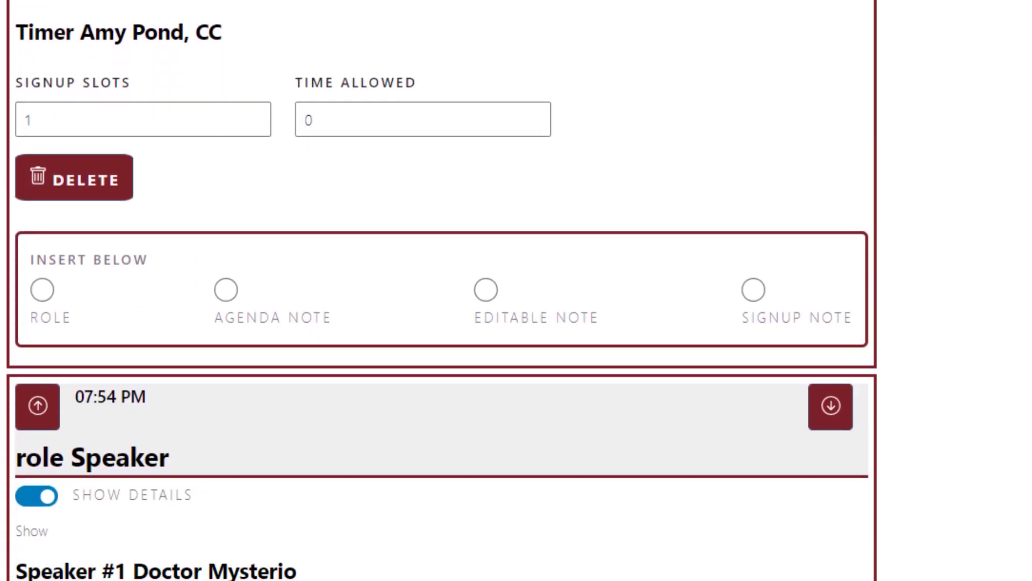
{"action": "left_click", "coordinate": [42, 290]}
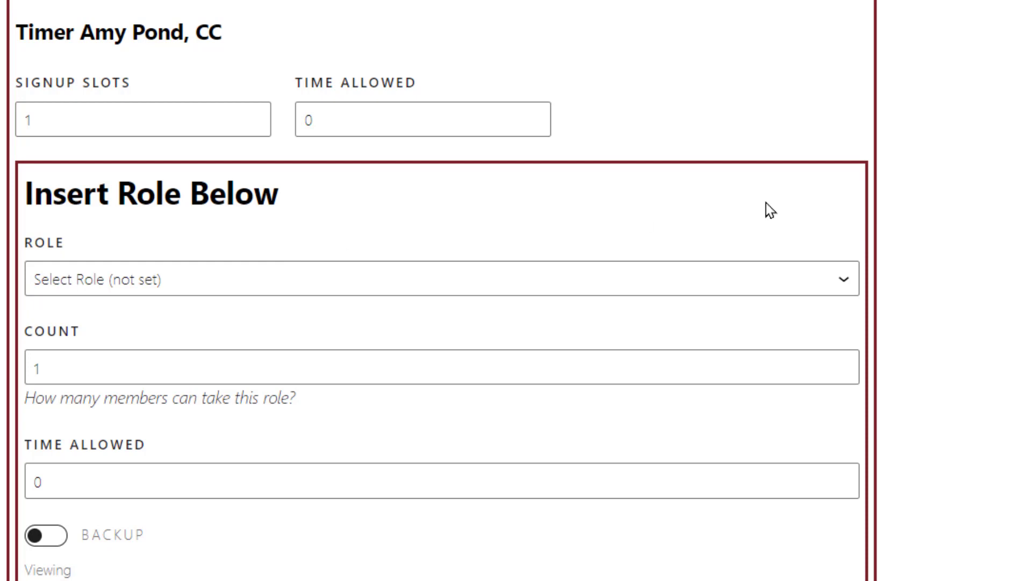
{"action": "left_click", "coordinate": [596, 285]}
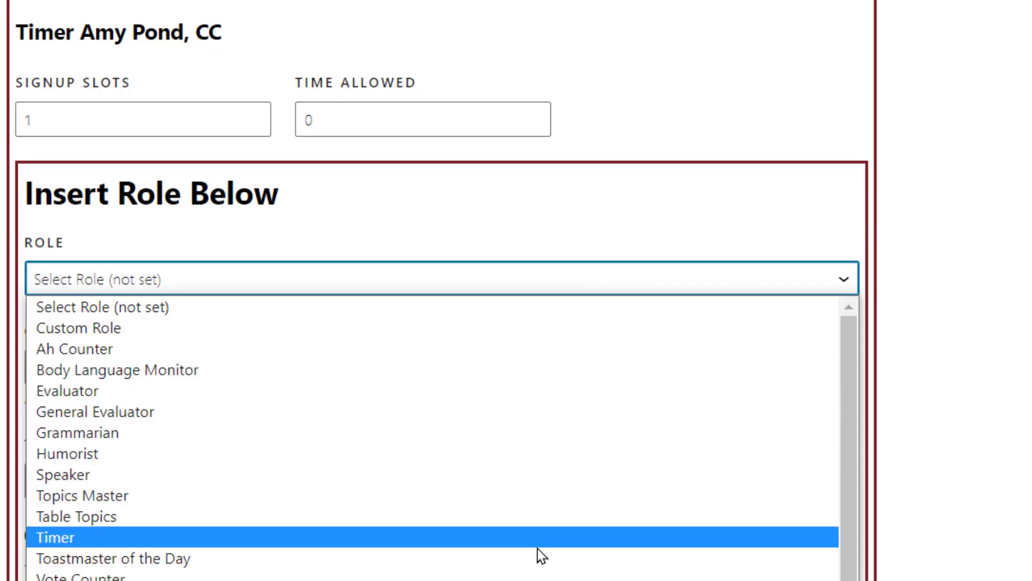
{"action": "left_click", "coordinate": [500, 495]}
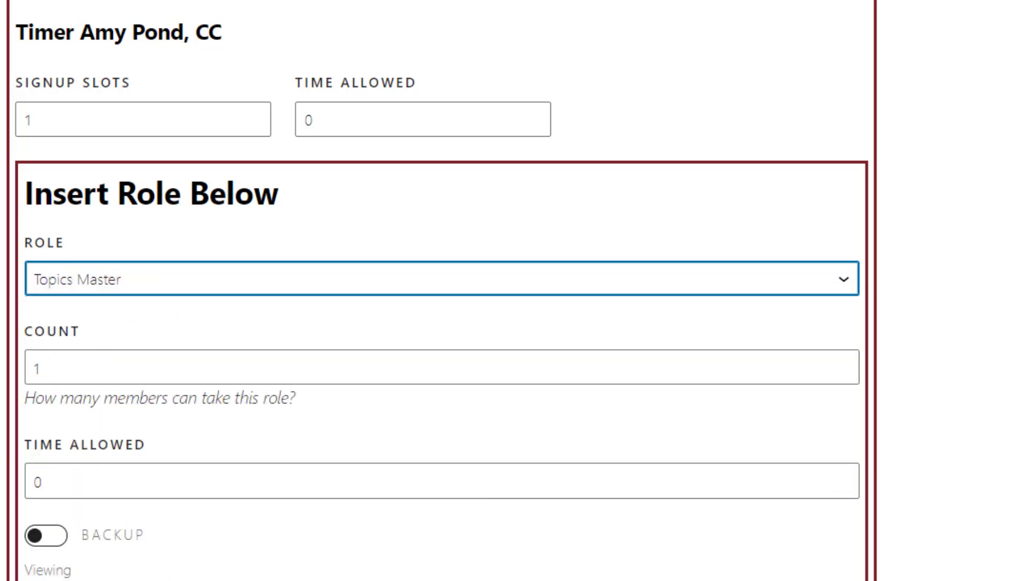
Set the new Topics Master role's allowed time to 10 minutes and save it.
{"action": "scroll", "coordinate": [442, 290], "scroll_direction": "down", "scroll_amount": 9}
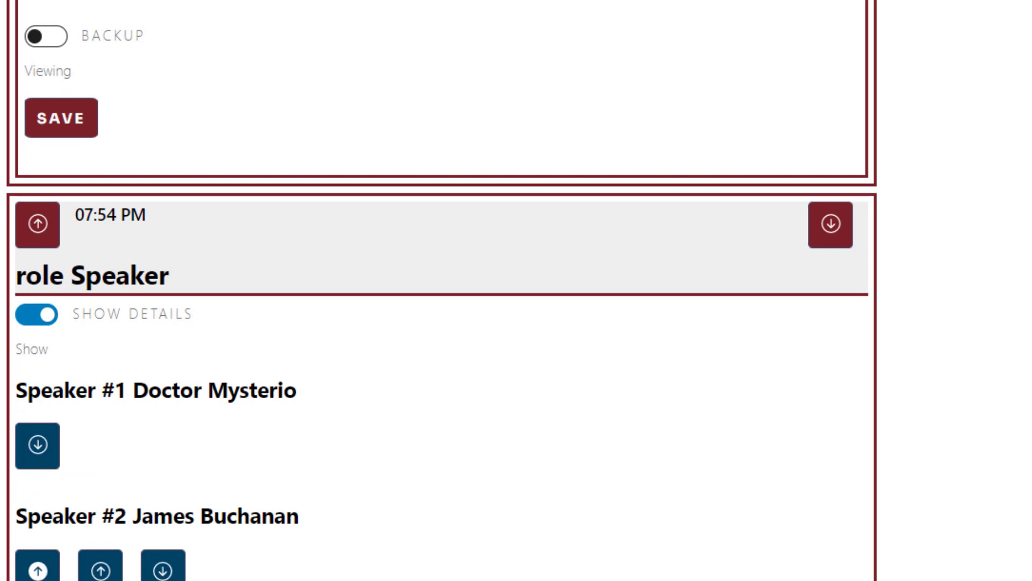
{"action": "left_click", "coordinate": [180, 25]}
{"action": "double_click", "coordinate": [222, 92]}
{"action": "type", "text": "1"}
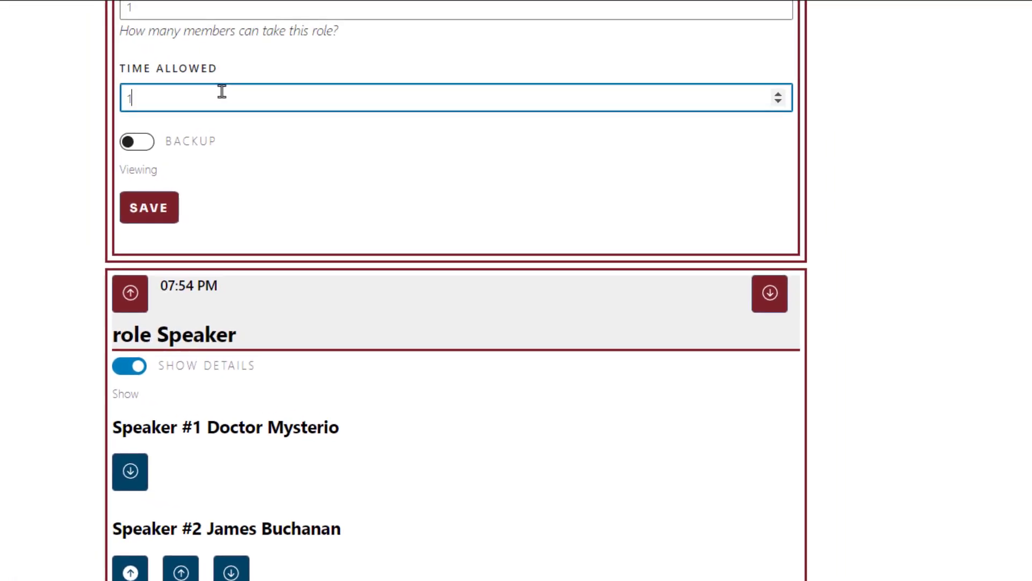
{"action": "type", "text": "0"}
{"action": "left_click", "coordinate": [157, 210]}
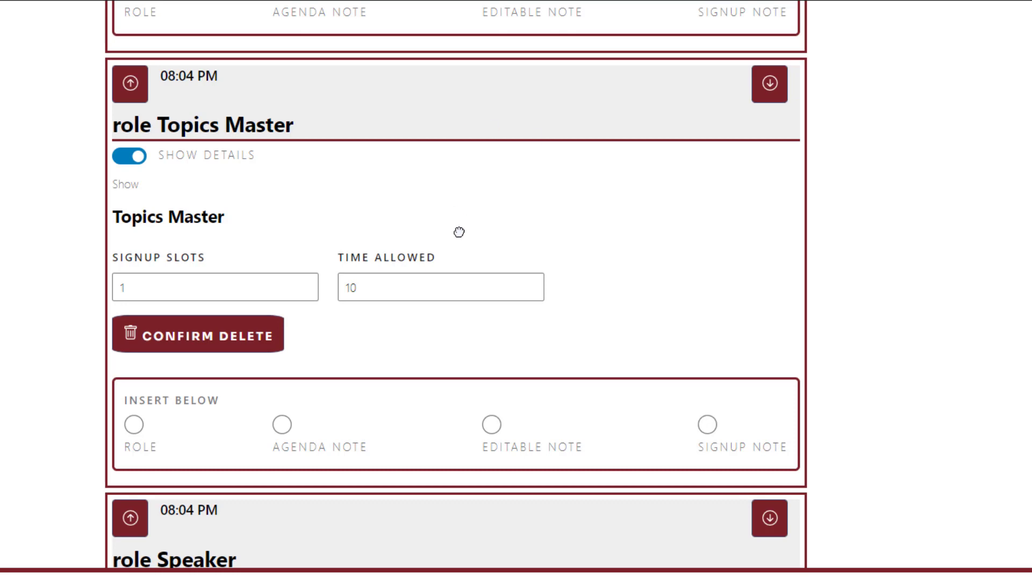
Move the Topics Master role up the agenda, past the Evaluator role, the General Evaluator agenda note and the General Evaluator role.
{"action": "left_click_drag", "start_coordinate": [459, 231], "coordinate": [449, 337]}
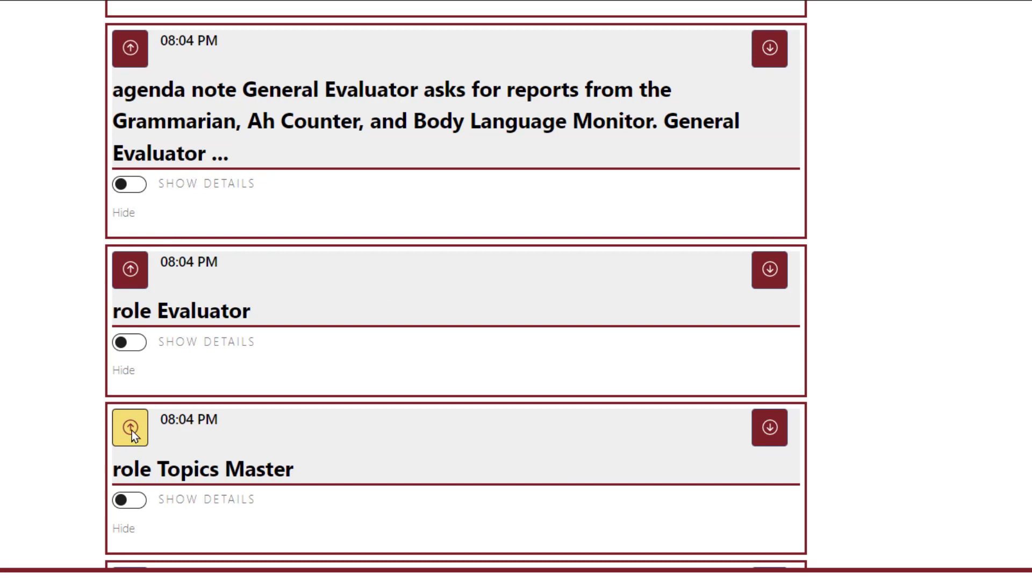
{"action": "left_click", "coordinate": [131, 430]}
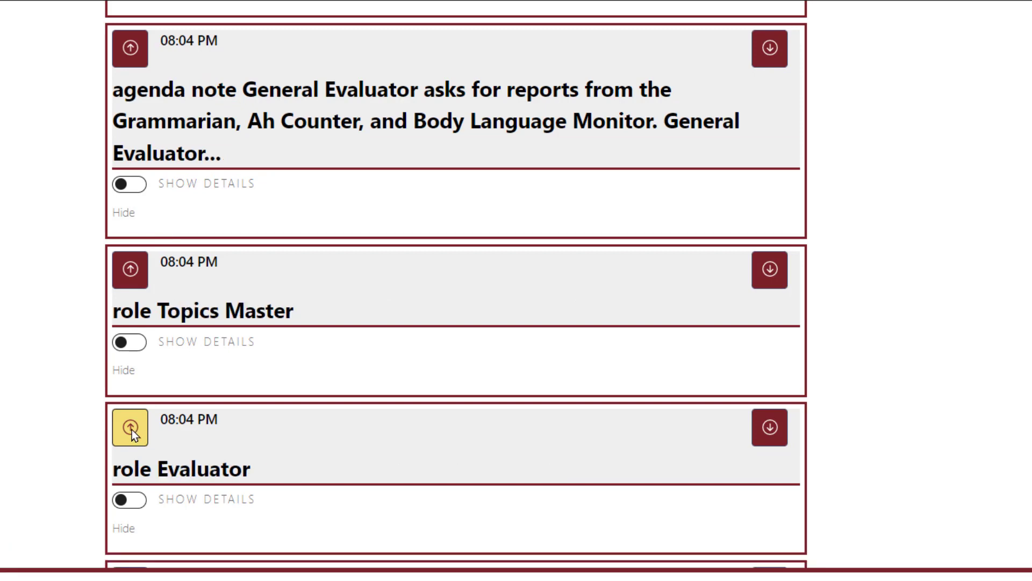
{"action": "left_click", "coordinate": [133, 277]}
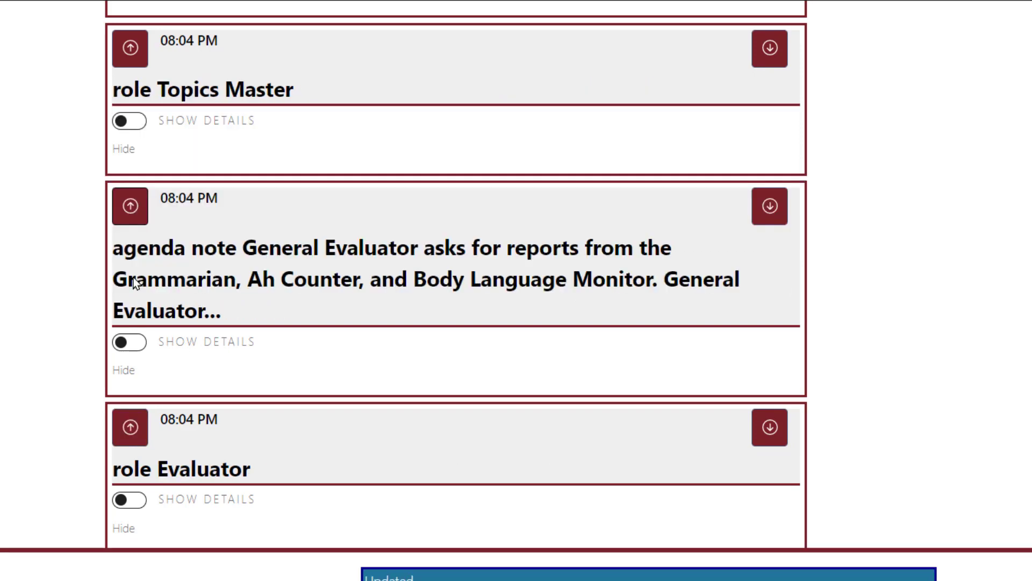
{"action": "scroll", "coordinate": [371, 356], "scroll_direction": "up", "scroll_amount": 5}
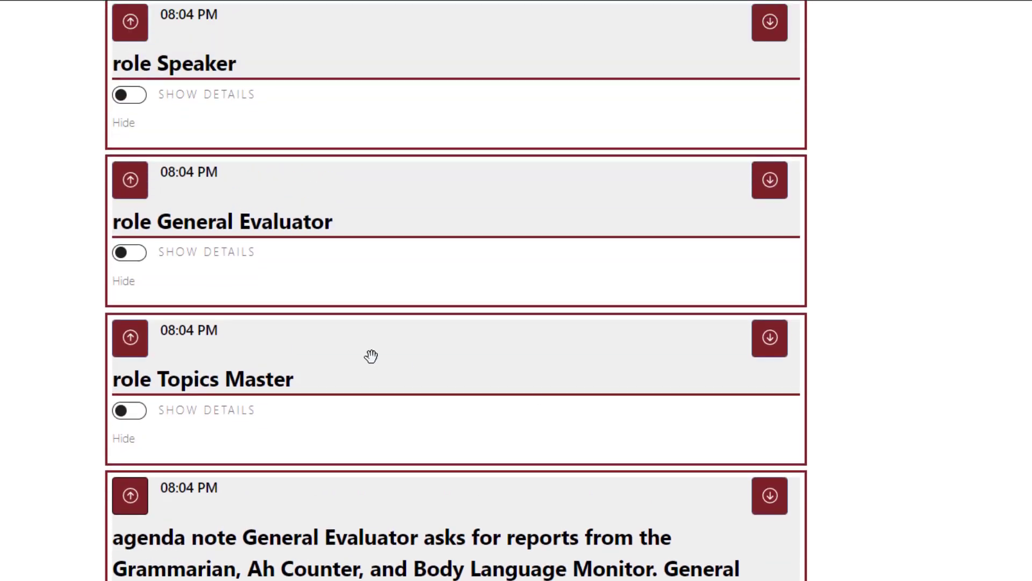
{"action": "left_click", "coordinate": [134, 344]}
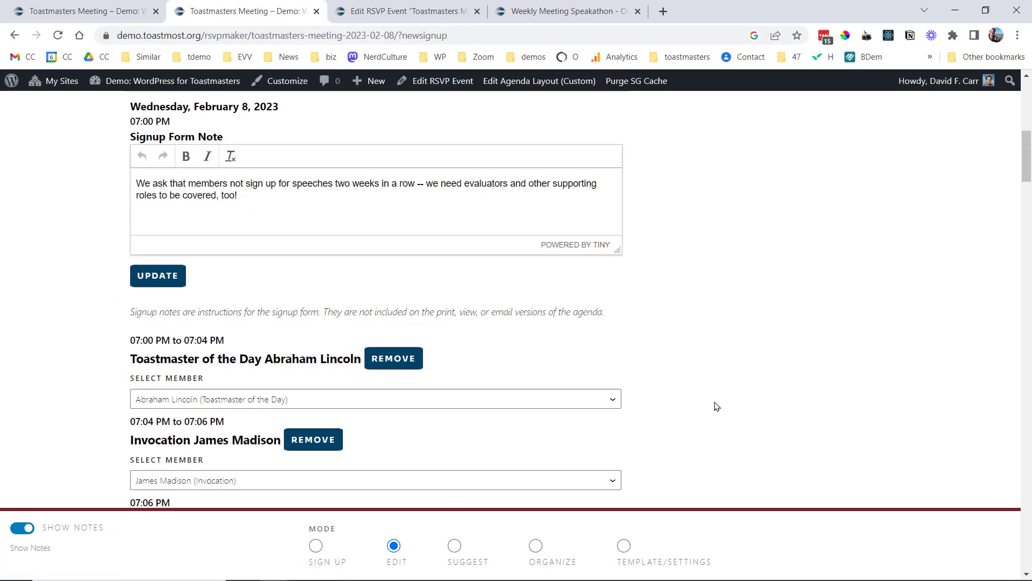
Replace the dashes after "two weeks in a row" in the Signup Form Note with ", as" and update the note.
{"action": "mouse_move", "coordinate": [1027, 161]}
{"action": "left_mouse_down"}
{"action": "mouse_move", "coordinate": [1023, 204]}
{"action": "mouse_move", "coordinate": [1017, 152]}
{"action": "left_mouse_up"}
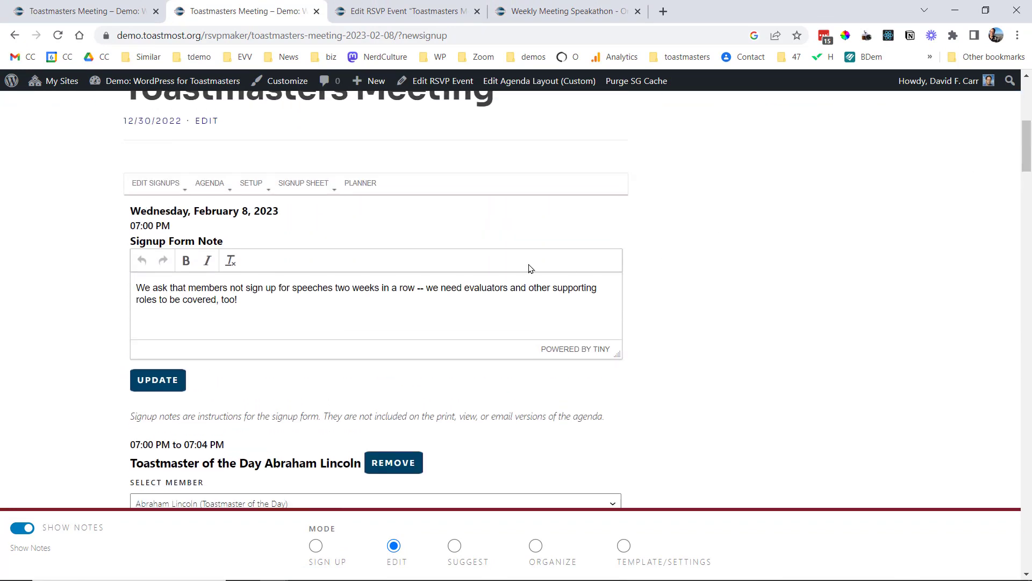
{"action": "left_click", "coordinate": [271, 299]}
{"action": "left_click", "coordinate": [423, 288]}
{"action": "key", "text": "BackSpace"}
{"action": "key", "text": "BackSpace"}
{"action": "key", "text": "BackSpace"}
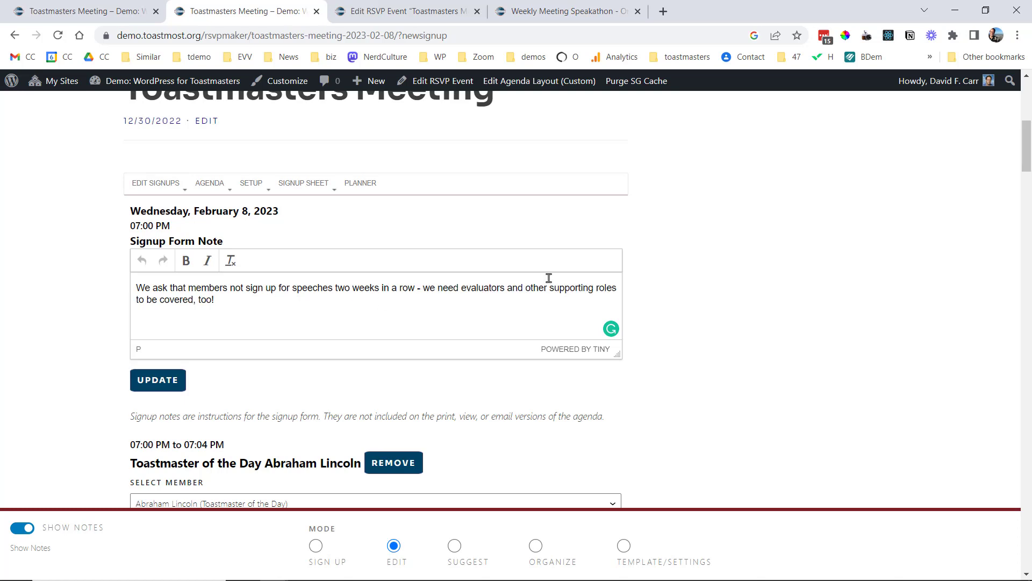
{"action": "type", "text": ", as"}
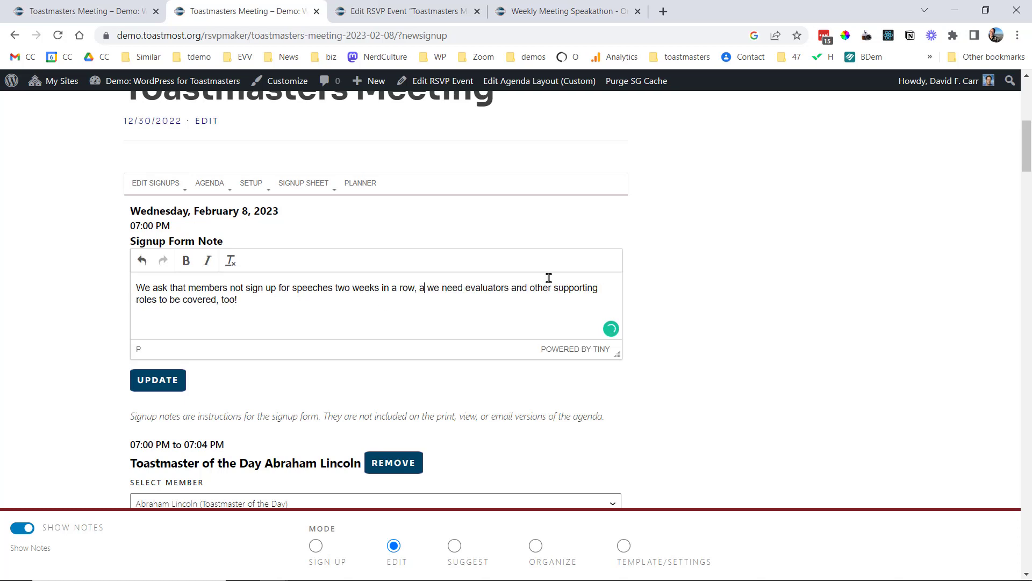
{"action": "left_click", "coordinate": [162, 381]}
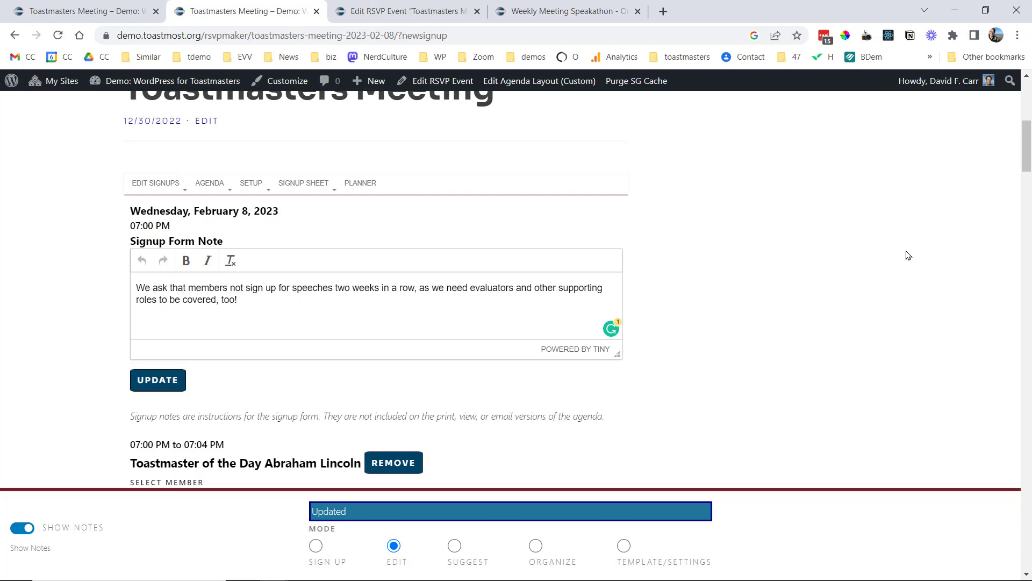
Examine the editable awards and meeting wrap-up agenda notes near the end of the form.
{"action": "left_click_drag", "start_coordinate": [1027, 150], "coordinate": [983, 524]}
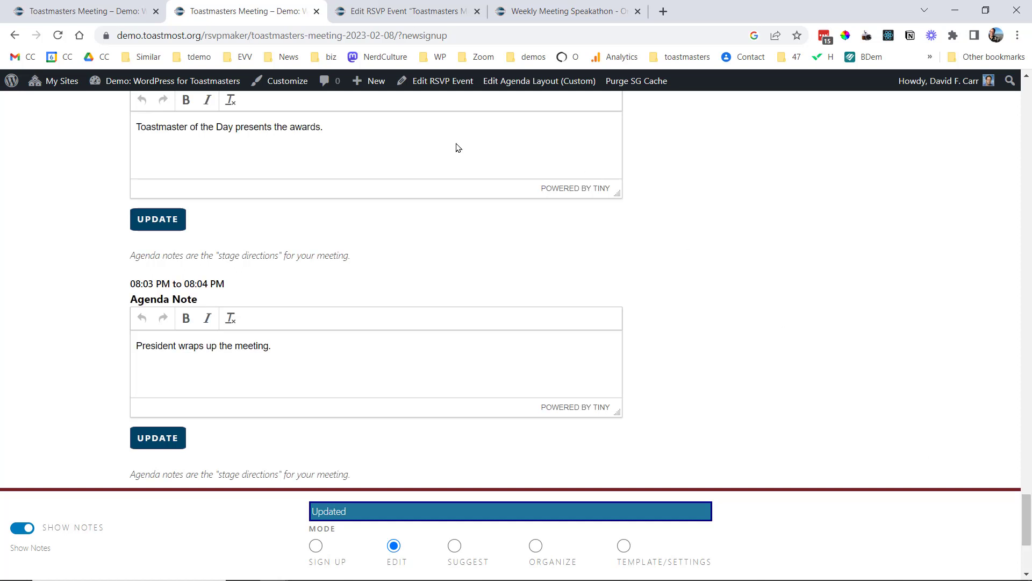
{"action": "left_click", "coordinate": [370, 131]}
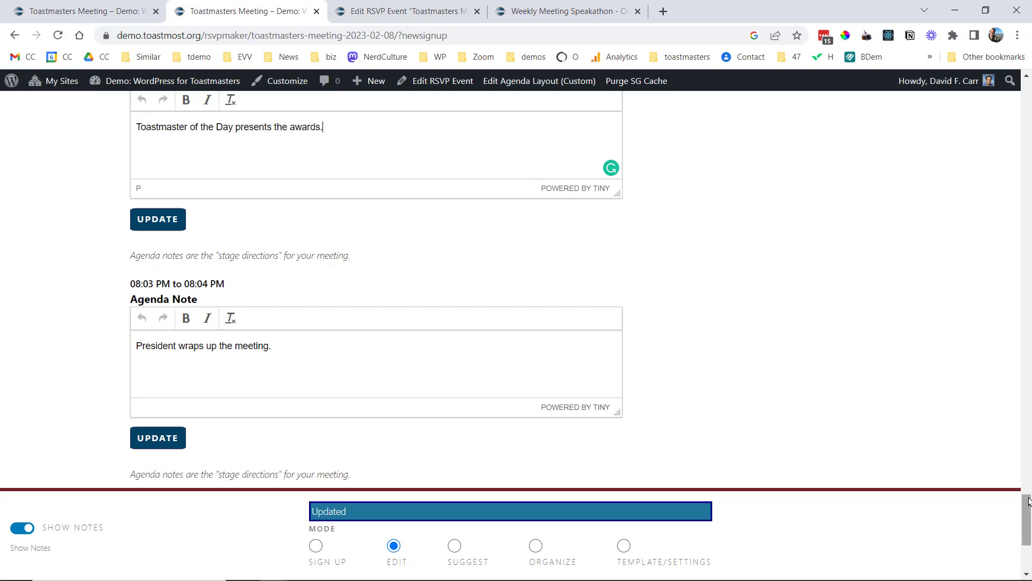
{"action": "left_click_drag", "start_coordinate": [1026, 499], "coordinate": [996, 189]}
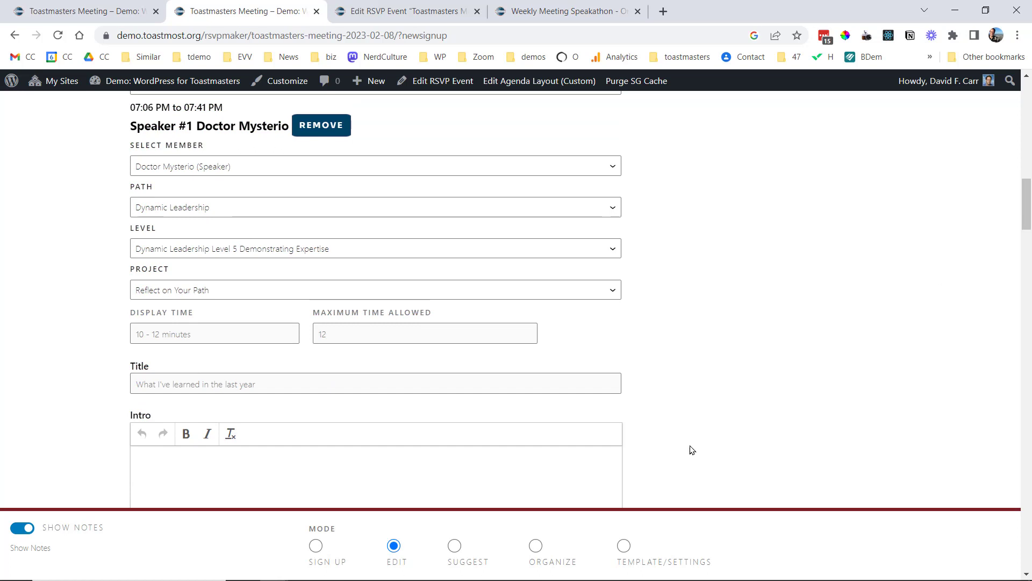
Show the agenda in Organize mode and review how the notes and roles are presented.
{"action": "left_click", "coordinate": [536, 549]}
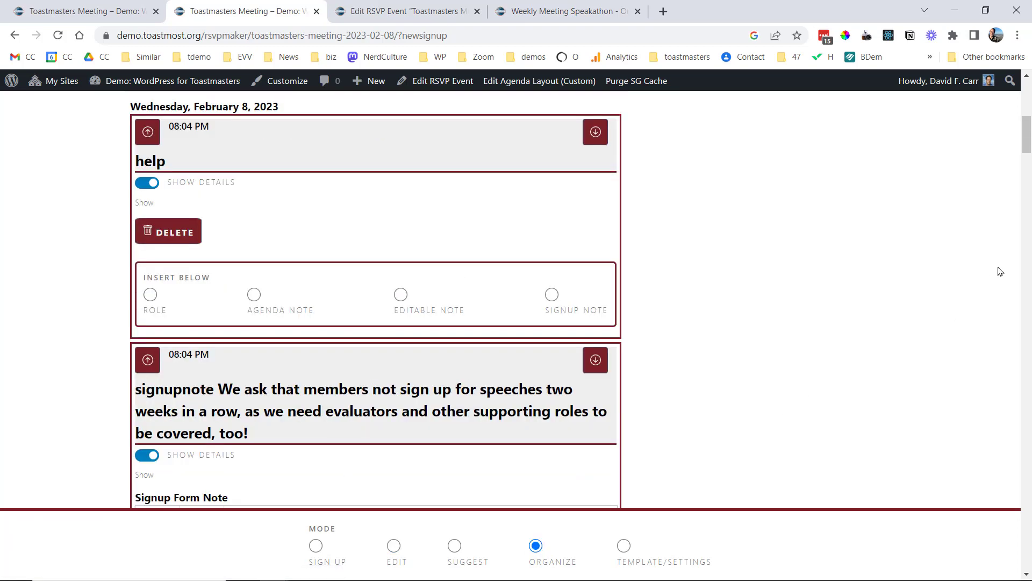
{"action": "left_click", "coordinate": [1028, 131]}
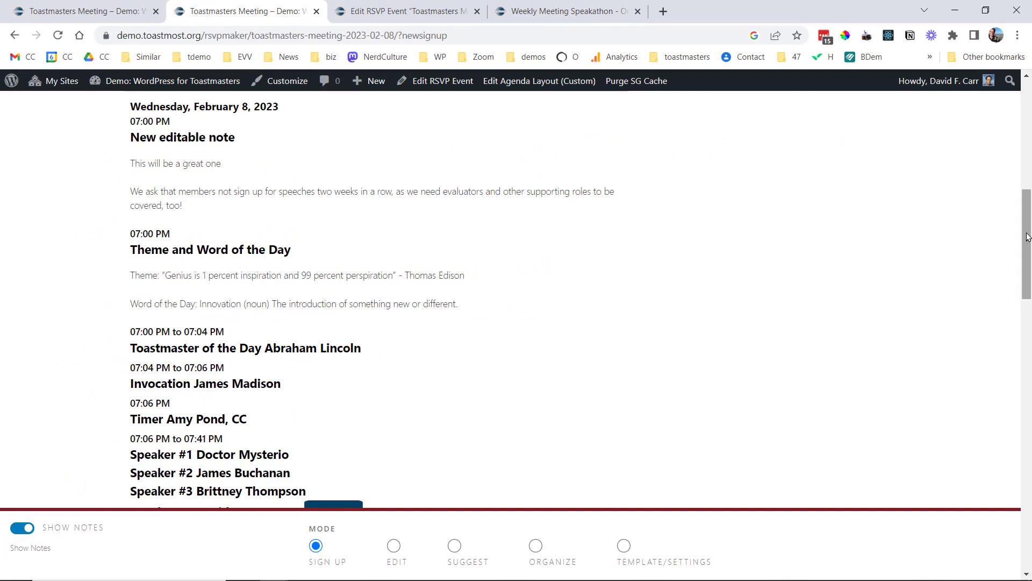
{"action": "left_click_drag", "start_coordinate": [1028, 237], "coordinate": [1028, 245]}
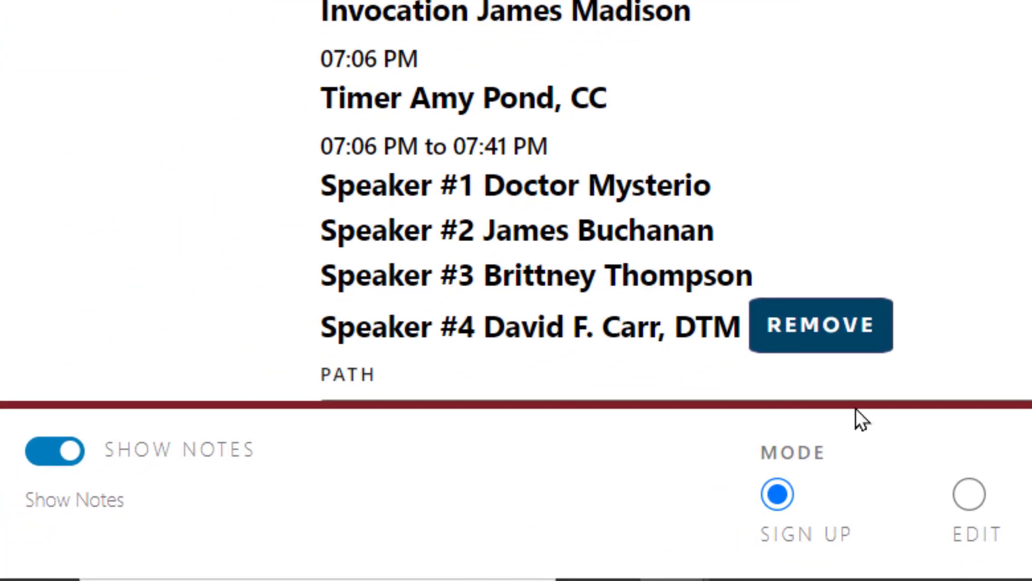
Switch the form to Edit mode and hide the notes so it lists roles only.
{"action": "left_click", "coordinate": [968, 494]}
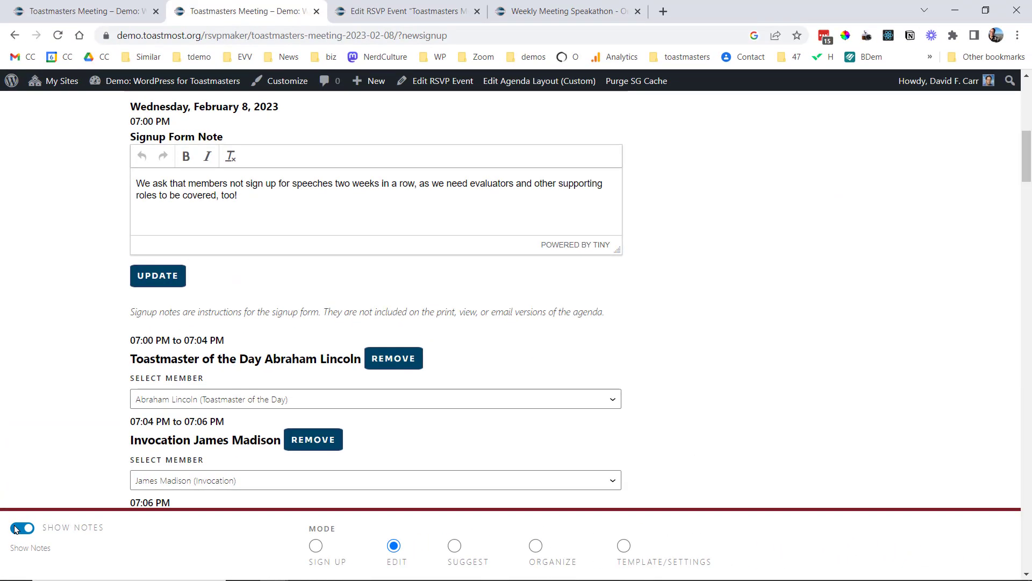
{"action": "left_click", "coordinate": [15, 530]}
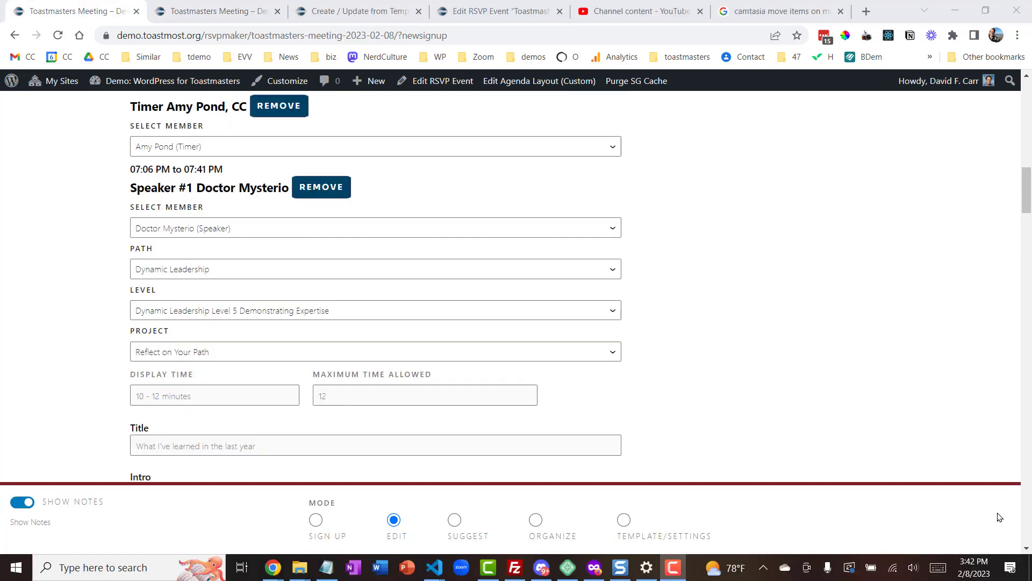
Move the member in the Speaker #1 slot down one place in the speaker lineup.
{"action": "left_click", "coordinate": [1027, 196]}
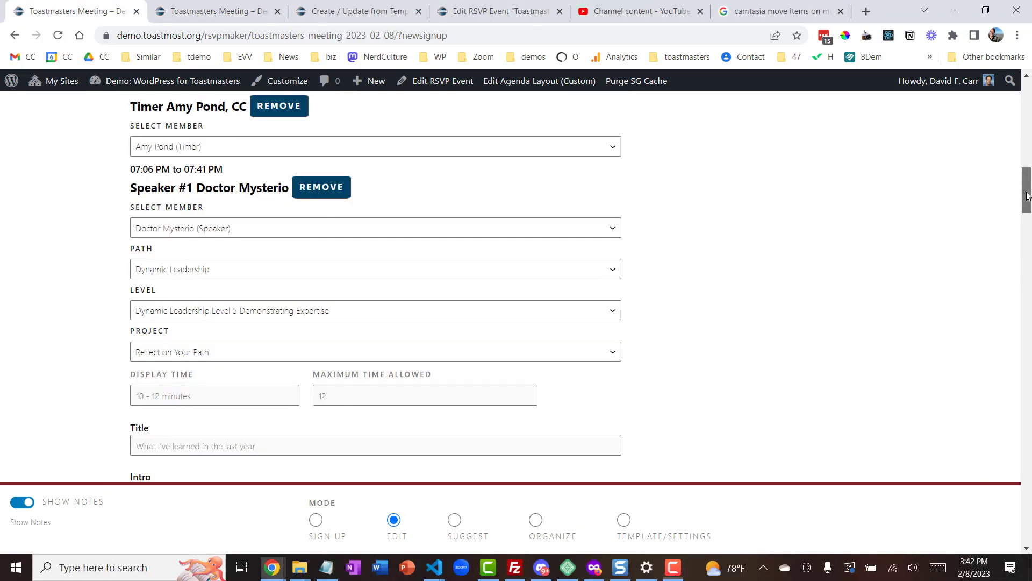
{"action": "mouse_move", "coordinate": [1028, 196]}
{"action": "left_mouse_down"}
{"action": "mouse_move", "coordinate": [1027, 264]}
{"action": "mouse_move", "coordinate": [1029, 216]}
{"action": "left_mouse_up"}
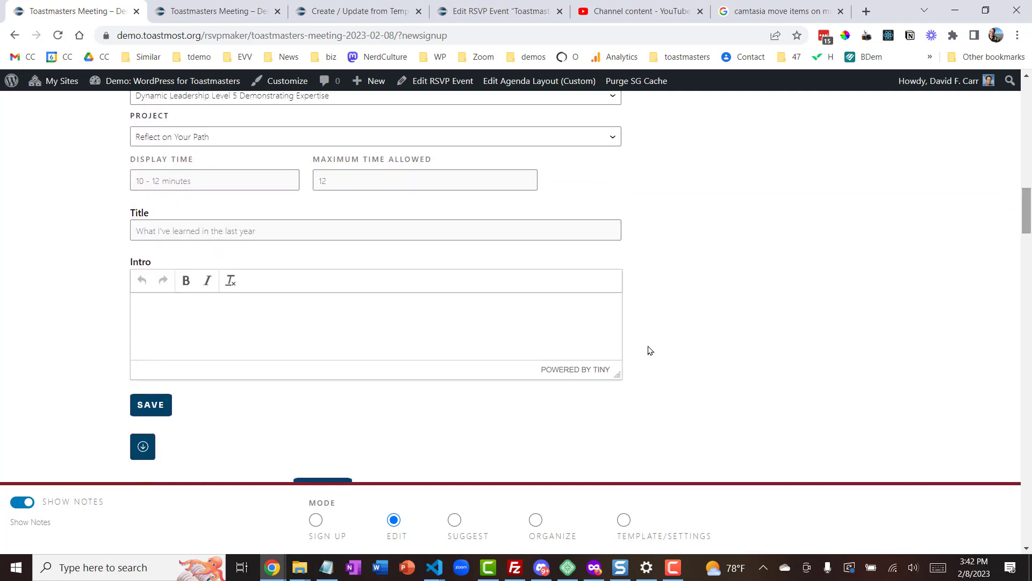
{"action": "left_click", "coordinate": [142, 447]}
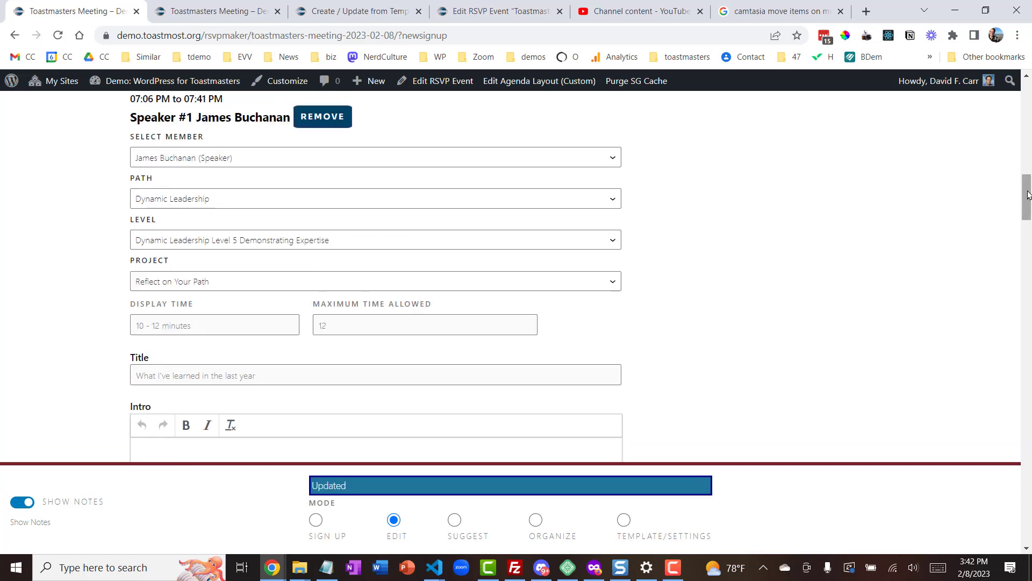
Remove the member assigned as Speaker #2 and close the gap in the speaker lineup.
{"action": "left_click_drag", "start_coordinate": [1027, 194], "coordinate": [1023, 242]}
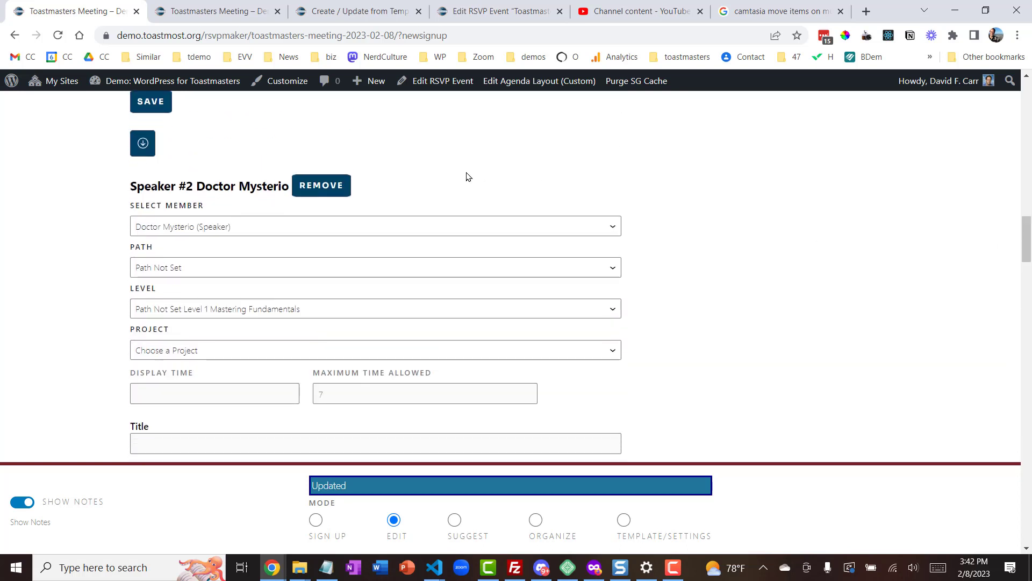
{"action": "left_click", "coordinate": [331, 190]}
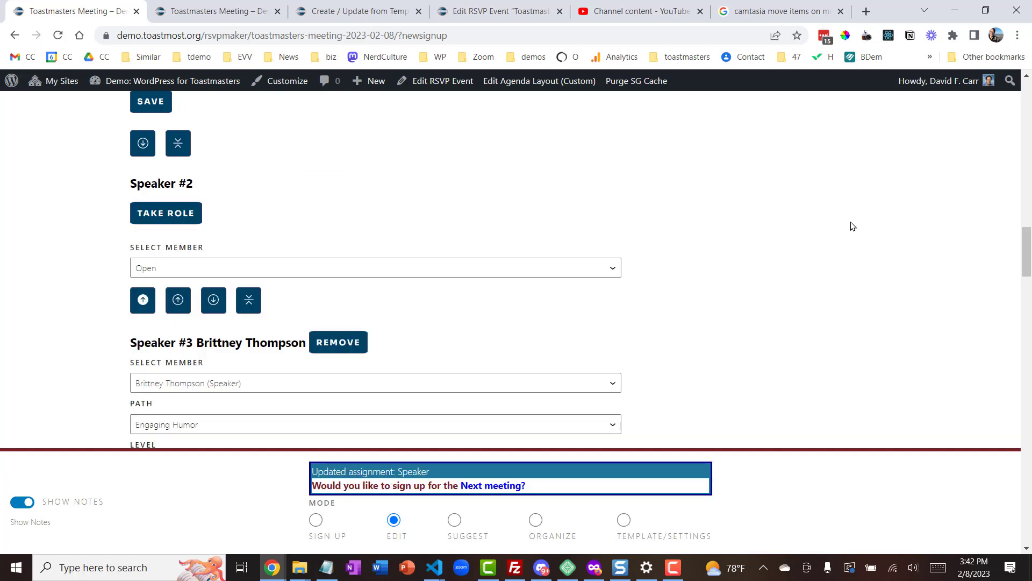
{"action": "left_click_drag", "start_coordinate": [1027, 245], "coordinate": [1018, 300]}
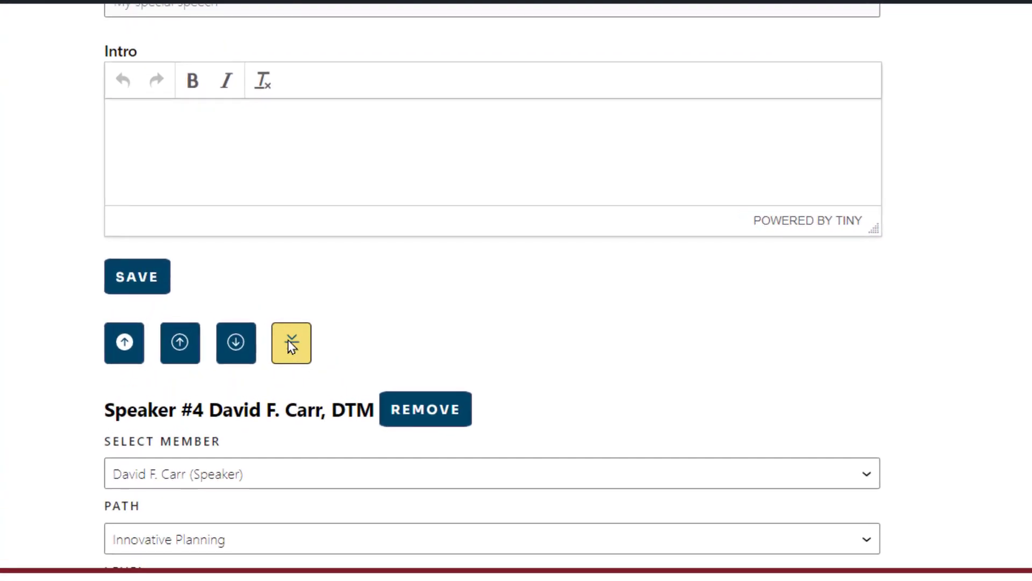
{"action": "left_click", "coordinate": [291, 346]}
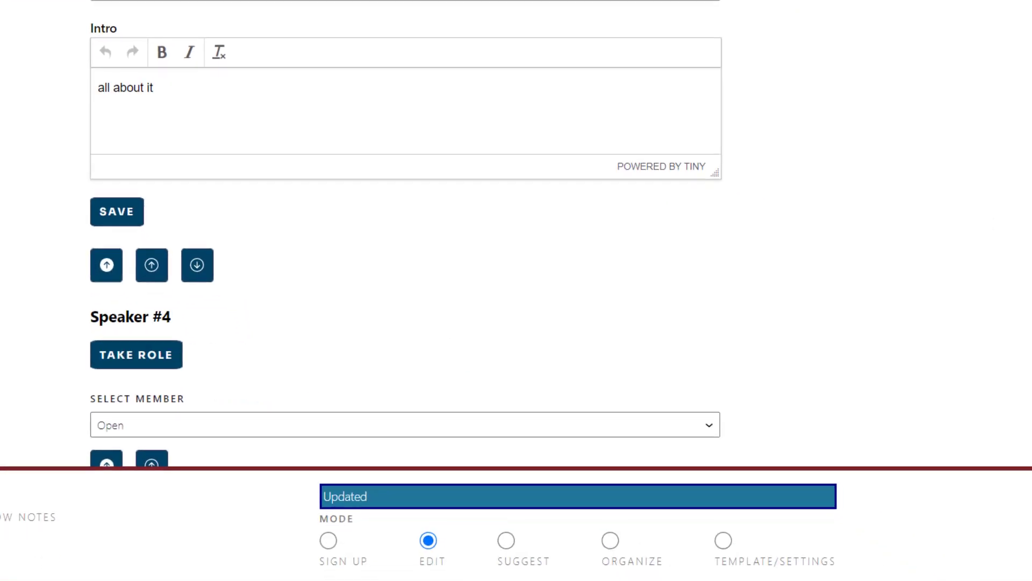
Review the order of the speaker assignments and the time reserved for speeches.
{"action": "scroll", "coordinate": [405, 231], "scroll_direction": "up", "scroll_amount": 15}
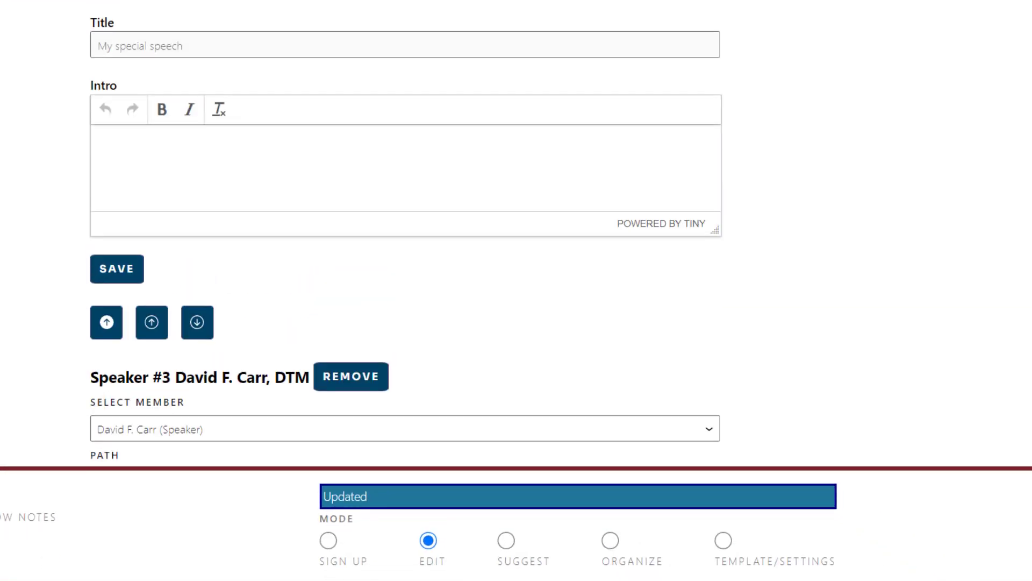
{"action": "scroll", "coordinate": [406, 231], "scroll_direction": "up", "scroll_amount": 15}
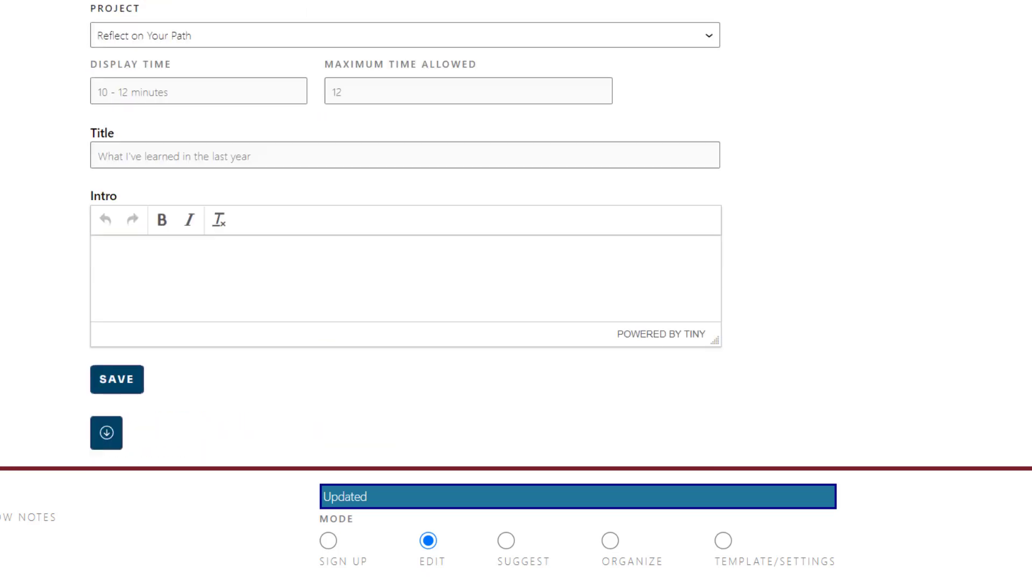
{"action": "scroll", "coordinate": [405, 231], "scroll_direction": "up", "scroll_amount": 3}
{"action": "scroll", "coordinate": [405, 232], "scroll_direction": "down", "scroll_amount": 15}
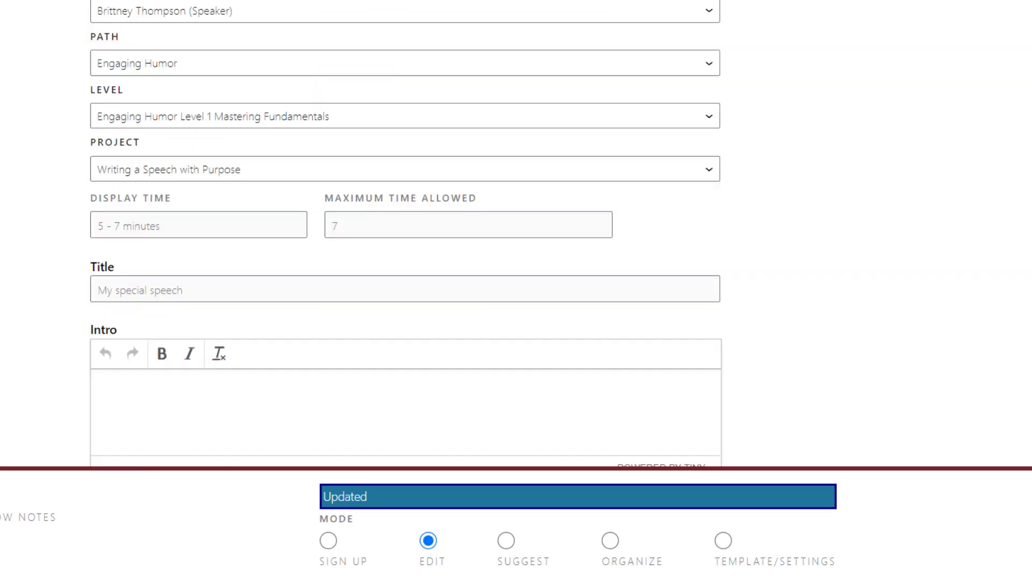
{"action": "scroll", "coordinate": [405, 231], "scroll_direction": "down", "scroll_amount": 12}
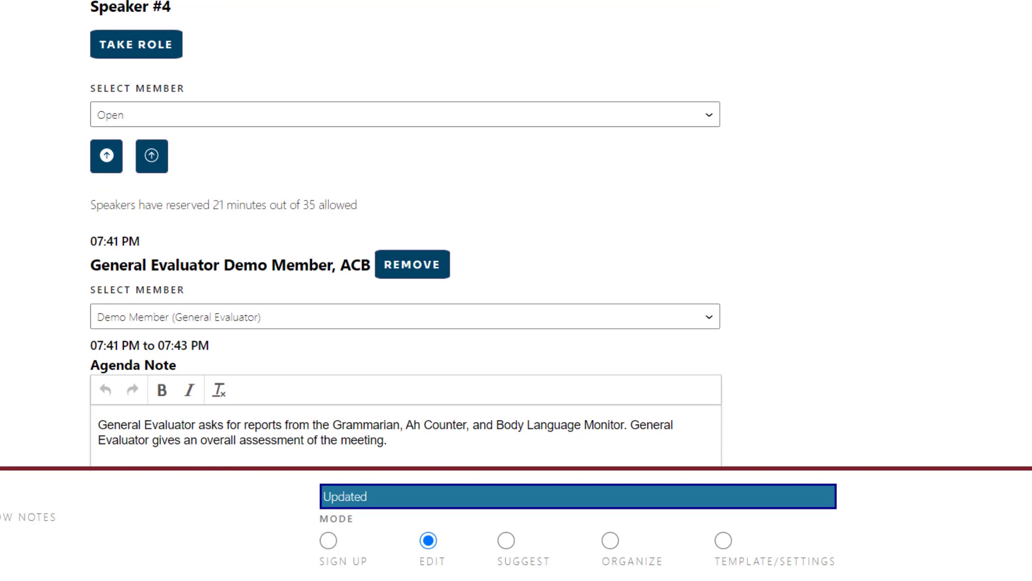
{"action": "scroll", "coordinate": [405, 231], "scroll_direction": "up", "scroll_amount": 6}
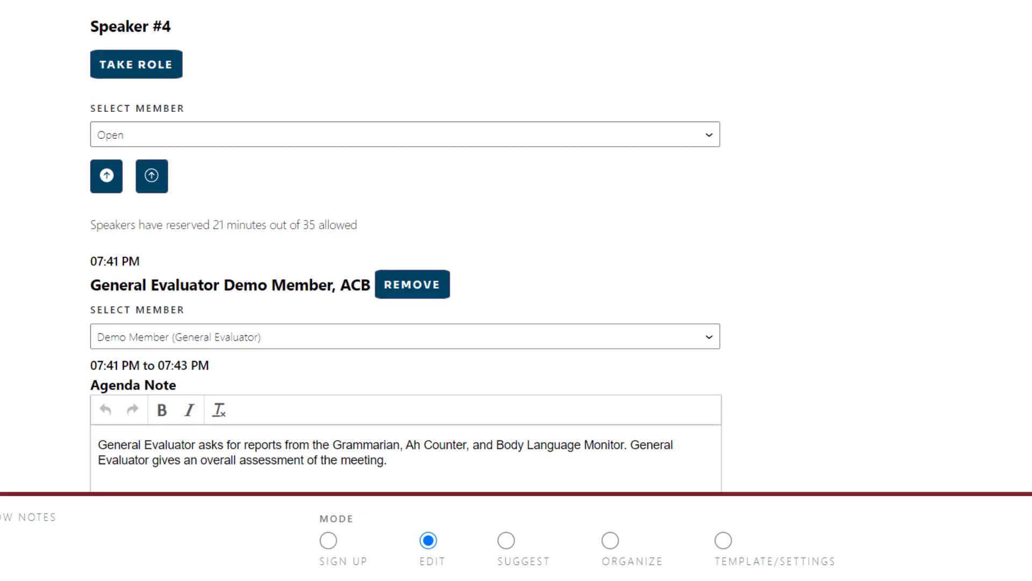
{"action": "scroll", "coordinate": [666, 499], "scroll_direction": "up", "scroll_amount": 12}
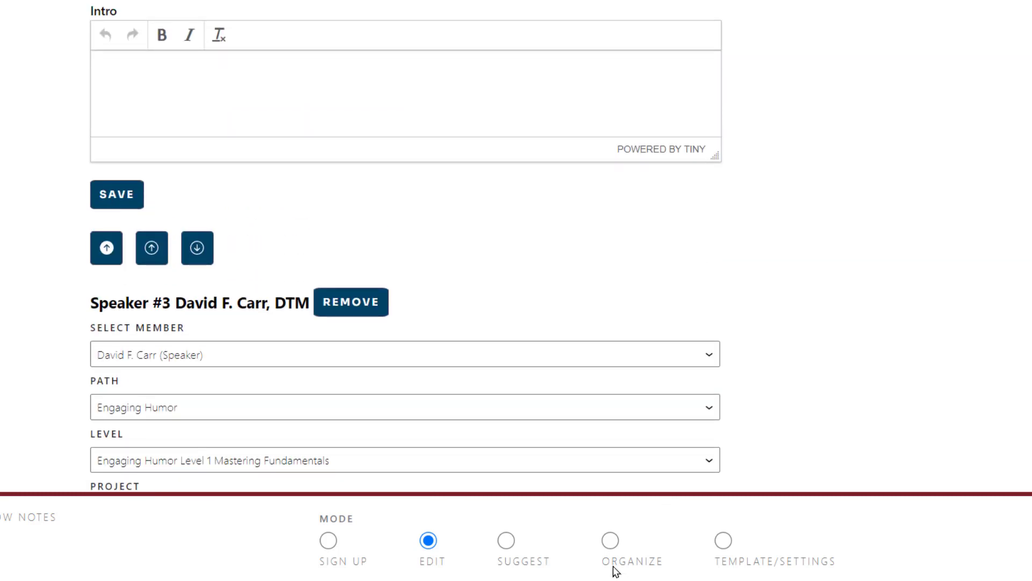
In Organize mode, move the Speaker #3 member up two places, one slot at a time, to the Speaker #1 slot.
{"action": "left_click", "coordinate": [610, 541]}
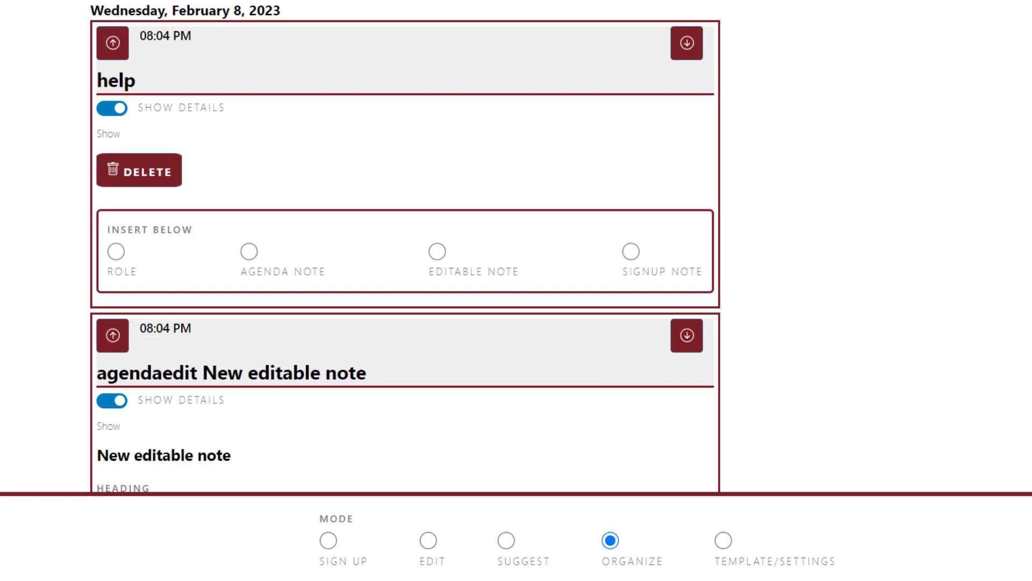
{"action": "scroll", "coordinate": [405, 246], "scroll_direction": "down", "scroll_amount": 20}
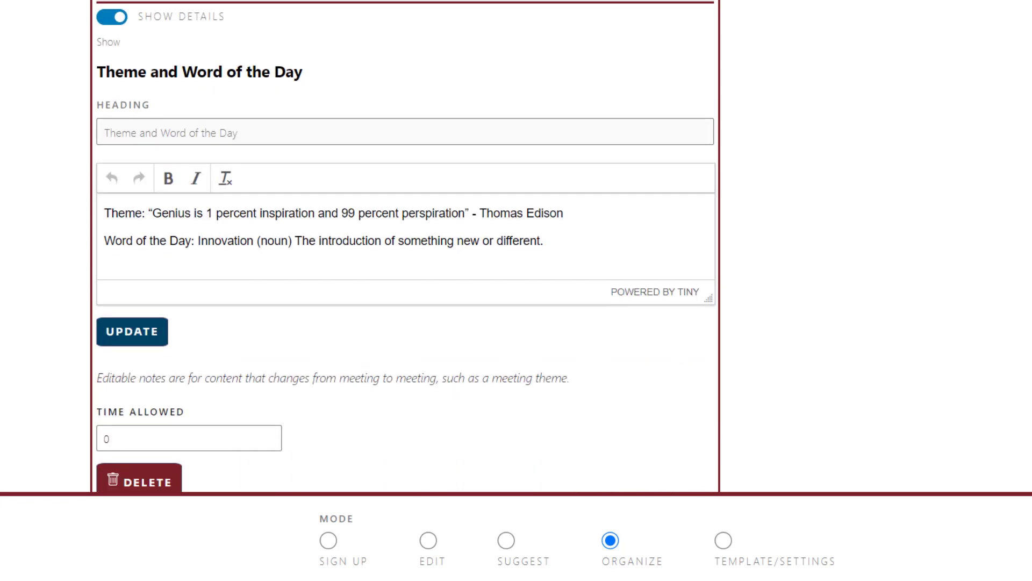
{"action": "scroll", "coordinate": [405, 246], "scroll_direction": "down", "scroll_amount": 20}
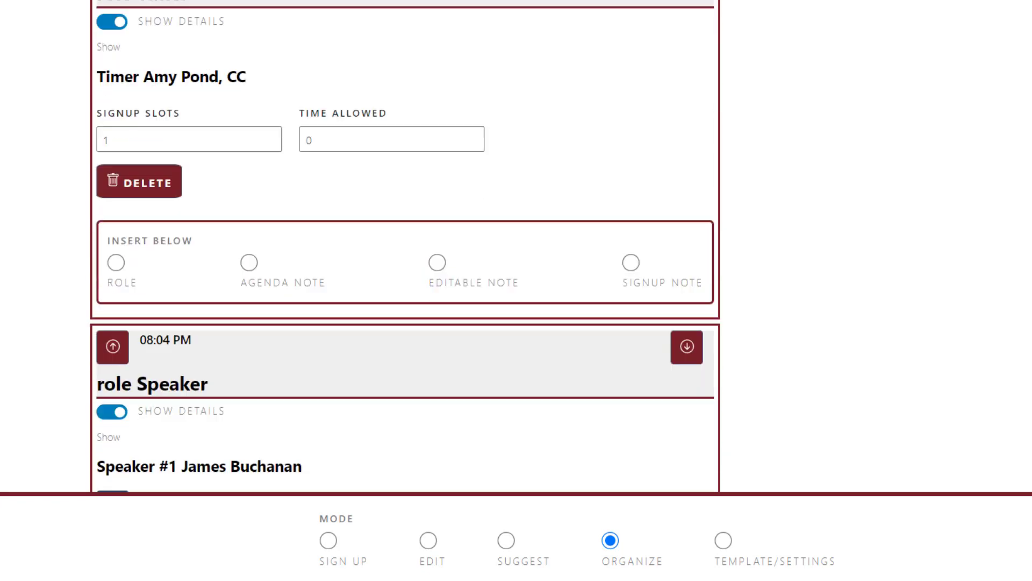
{"action": "scroll", "coordinate": [405, 246], "scroll_direction": "down", "scroll_amount": 12}
{"action": "scroll", "coordinate": [404, 246], "scroll_direction": "up", "scroll_amount": 6}
{"action": "scroll", "coordinate": [405, 246], "scroll_direction": "down", "scroll_amount": 1}
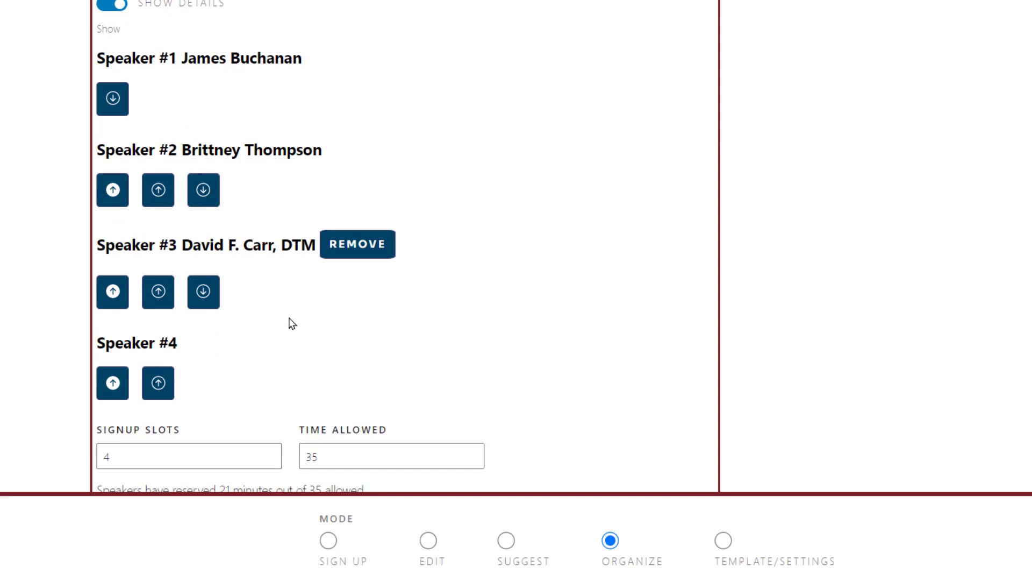
{"action": "left_click", "coordinate": [158, 291]}
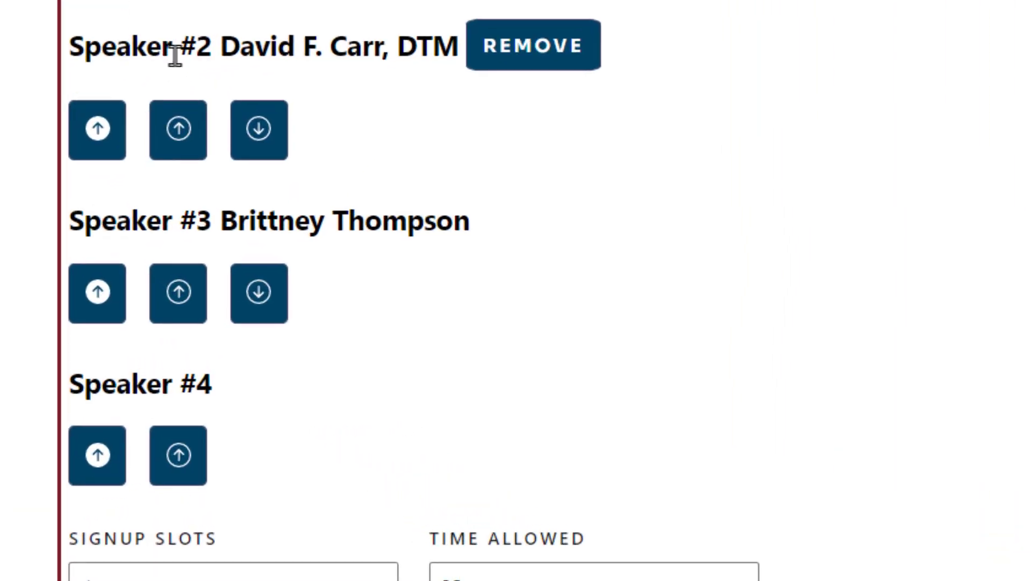
{"action": "left_click", "coordinate": [186, 121]}
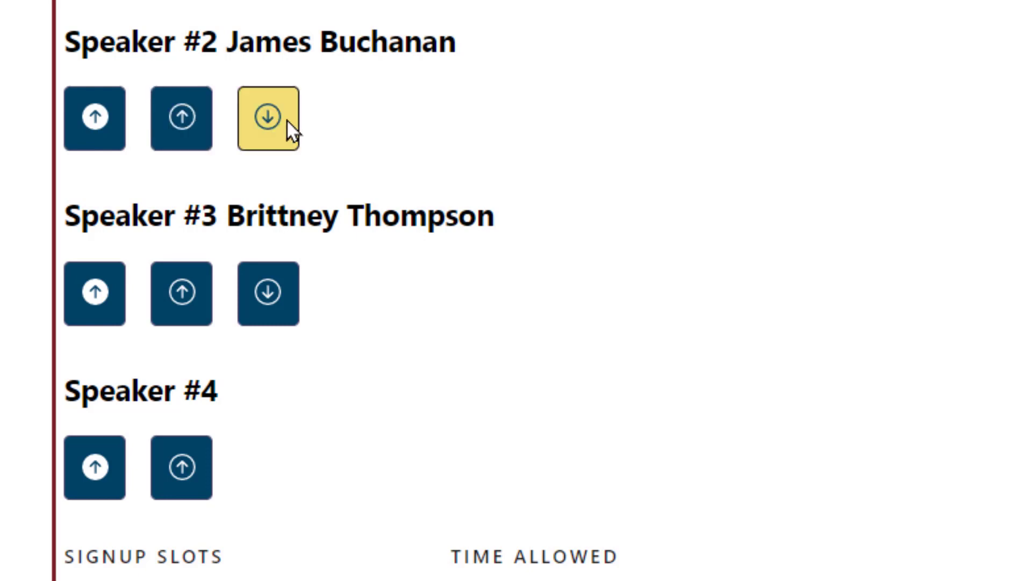
Swap the members in the Speaker #2 and Speaker #3 slots and swap them back.
{"action": "left_click", "coordinate": [273, 118]}
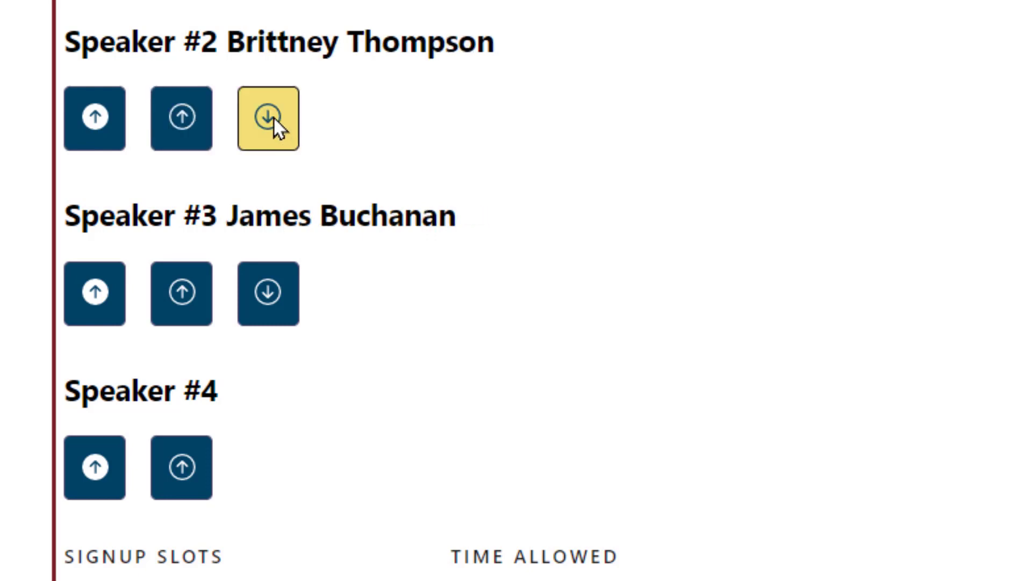
{"action": "left_click", "coordinate": [273, 117]}
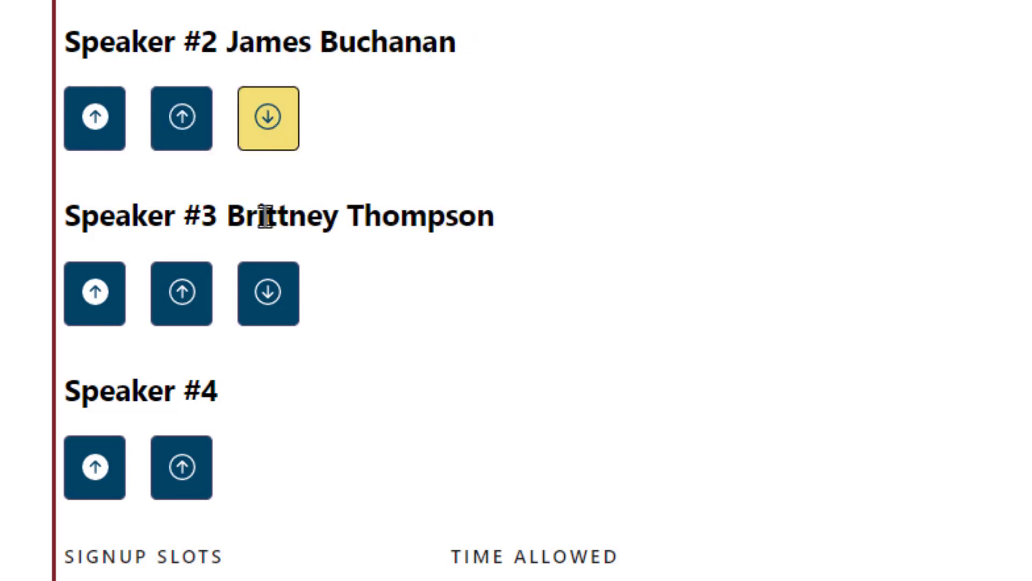
Move the Speaker #3 member down to the open Speaker #4 slot and close the gap this leaves.
{"action": "left_click", "coordinate": [272, 304]}
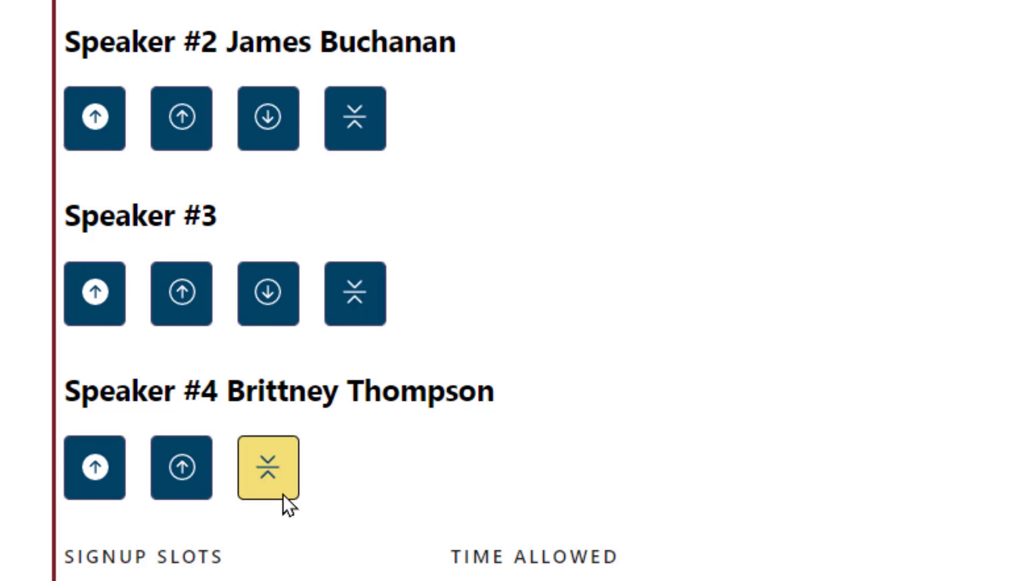
{"action": "left_click", "coordinate": [266, 464]}
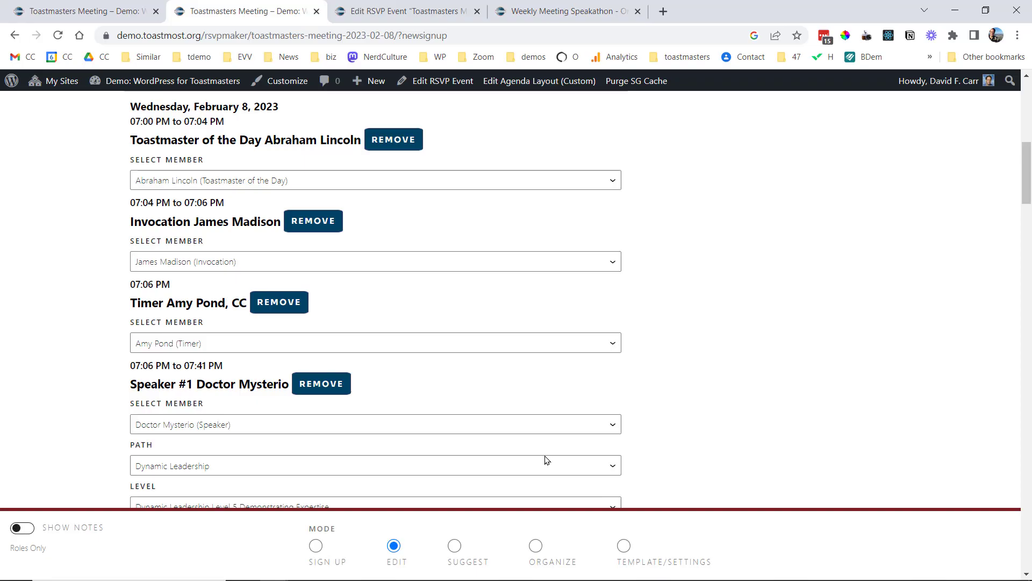
In Suggest mode, nominate the member who last did the open Topics Master role on Monday March 29, 2021.
{"action": "scroll", "coordinate": [1029, 216], "scroll_direction": "down", "scroll_amount": 4}
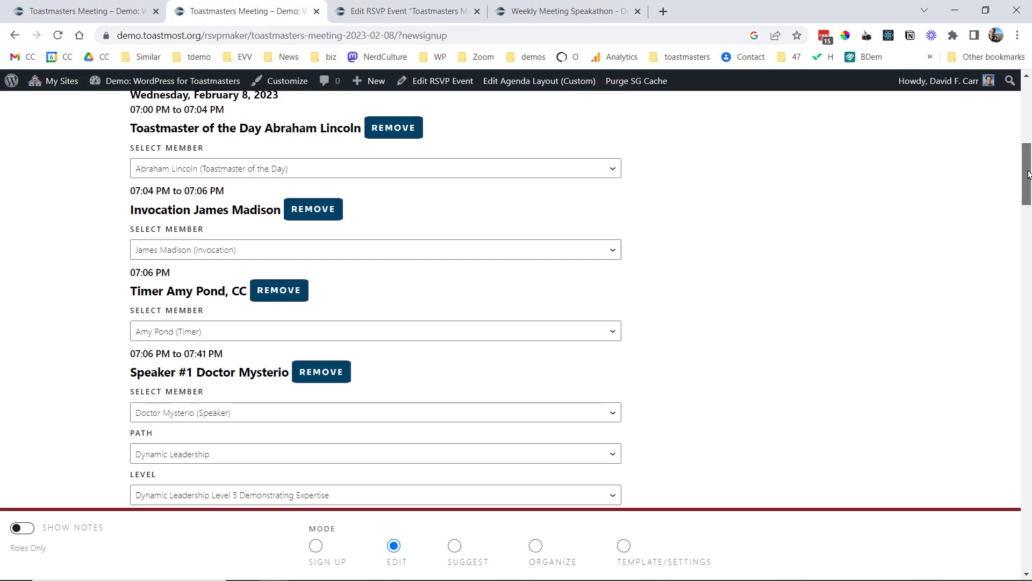
{"action": "left_click", "coordinate": [455, 545]}
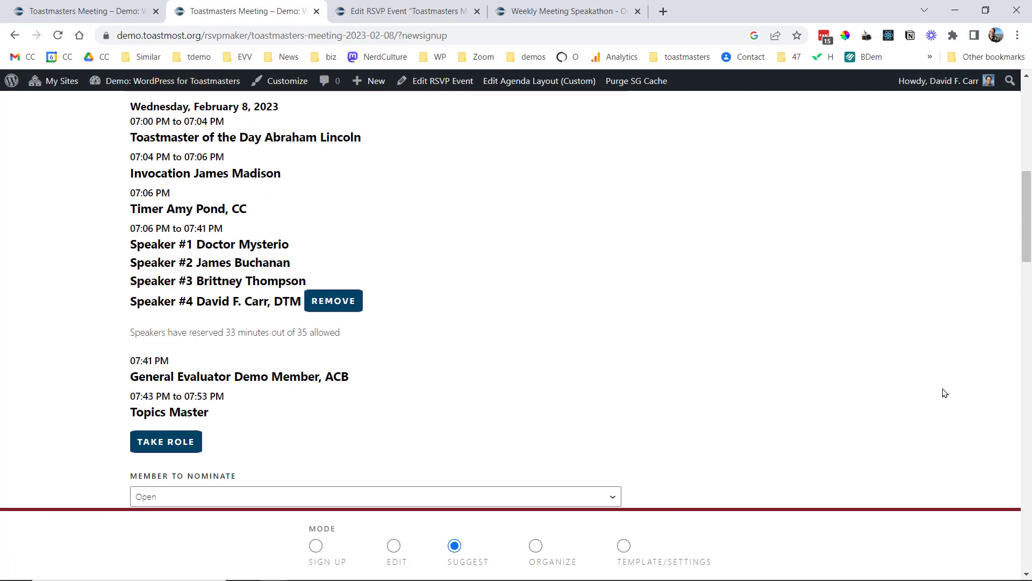
{"action": "left_click_drag", "start_coordinate": [1028, 203], "coordinate": [1028, 264]}
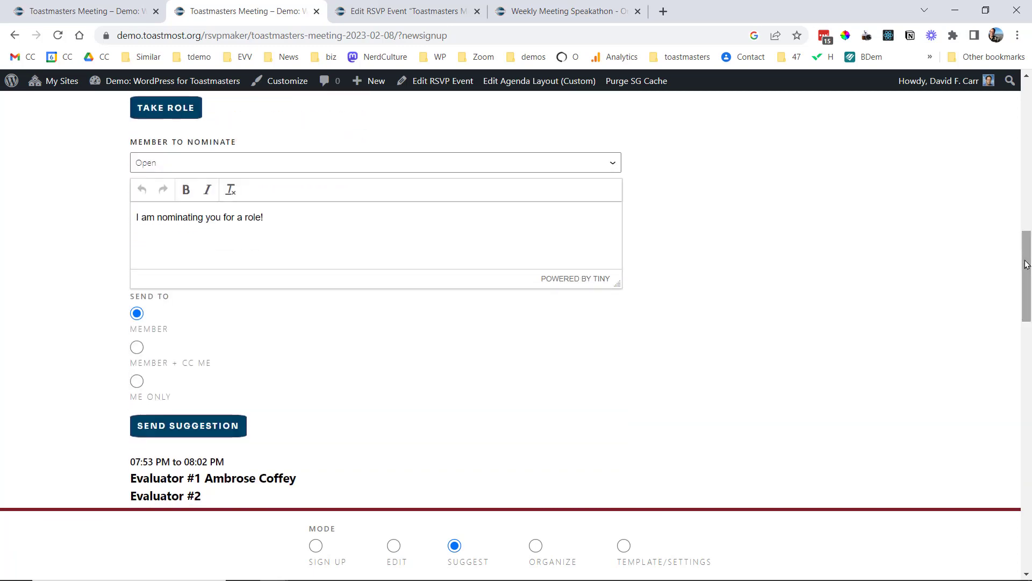
{"action": "left_click", "coordinate": [452, 163]}
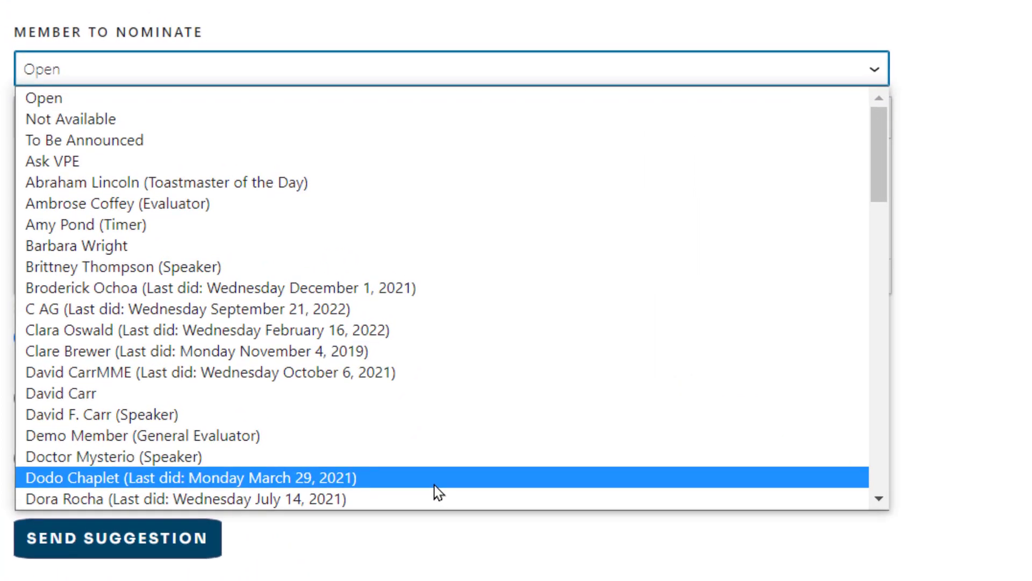
{"action": "left_click", "coordinate": [438, 478]}
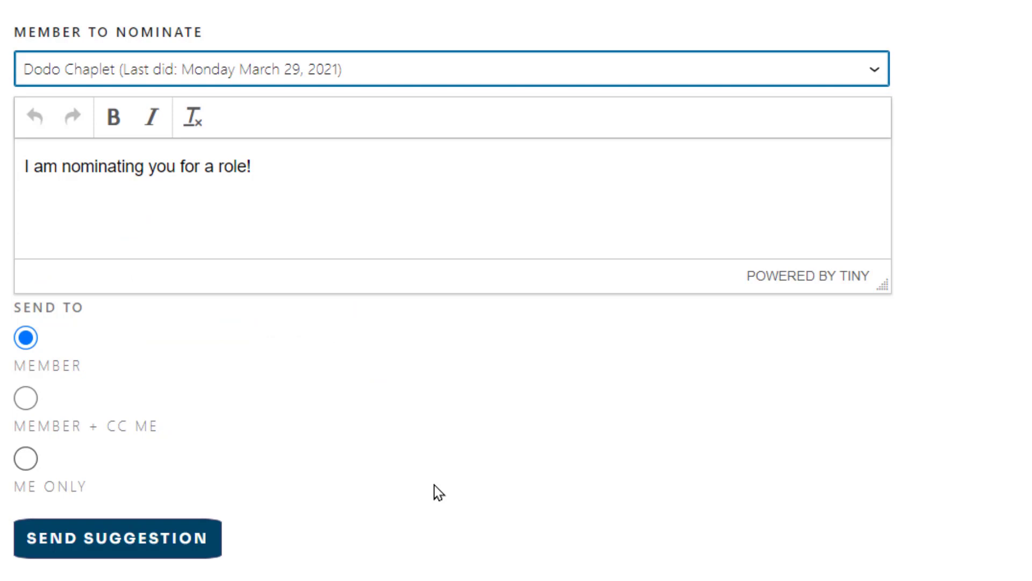
Add "You haven't done this in a while" to the nomination message, correcting the misspelled word, and send the suggestion to the member.
{"action": "left_click", "coordinate": [318, 171]}
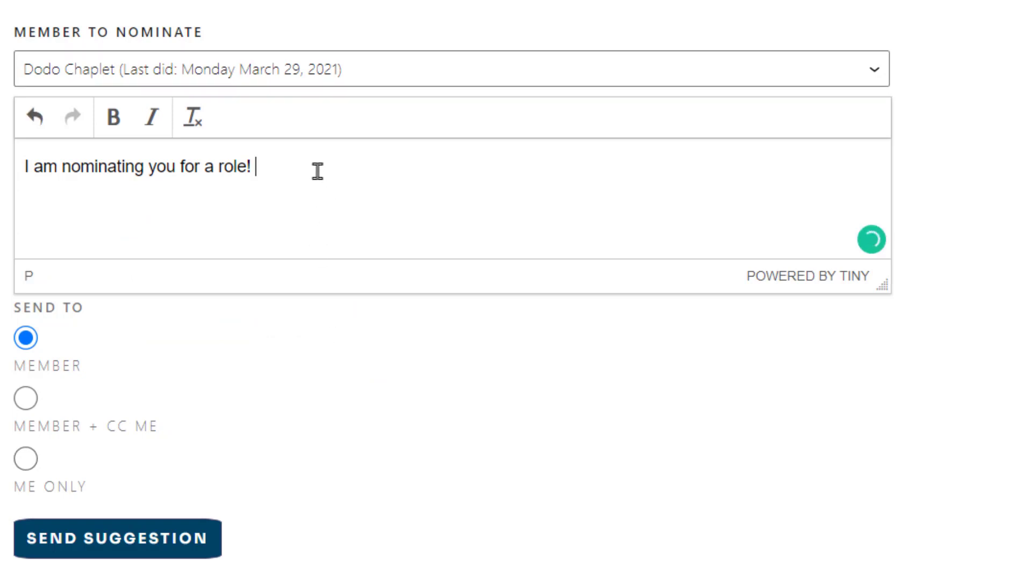
{"action": "type", "text": "You haen't done this "}
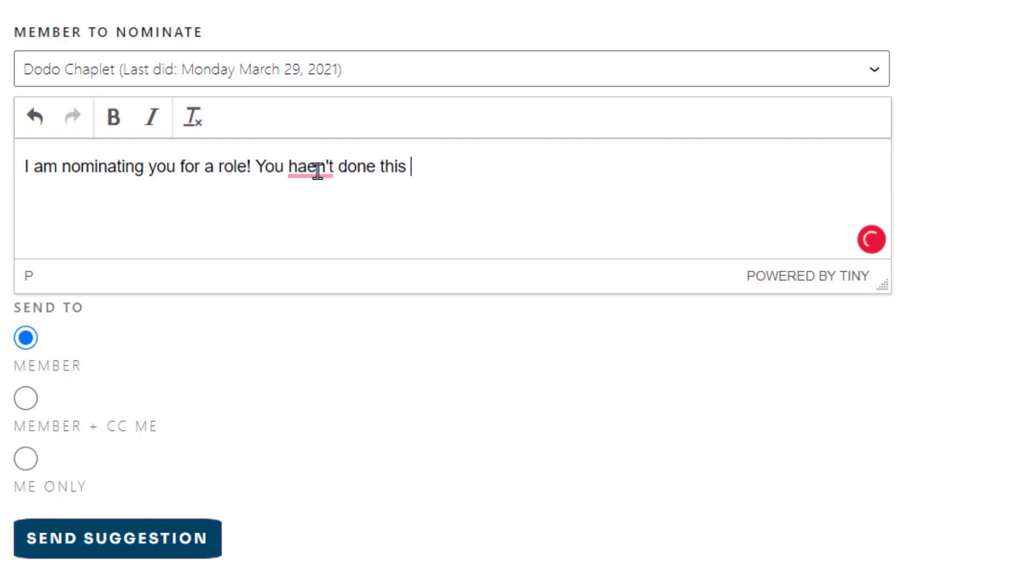
{"action": "type", "text": "in a while"}
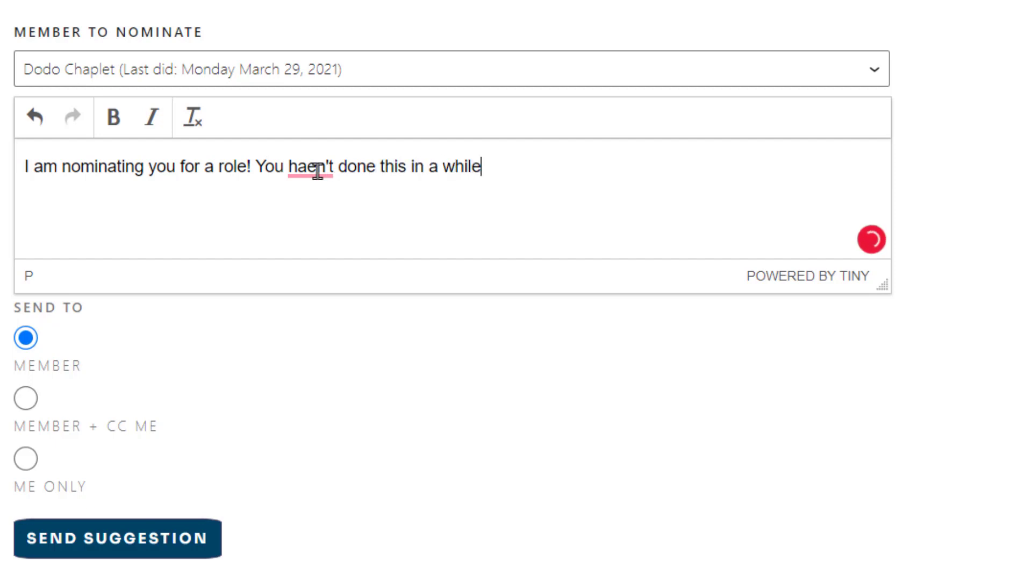
{"action": "left_click", "coordinate": [307, 166]}
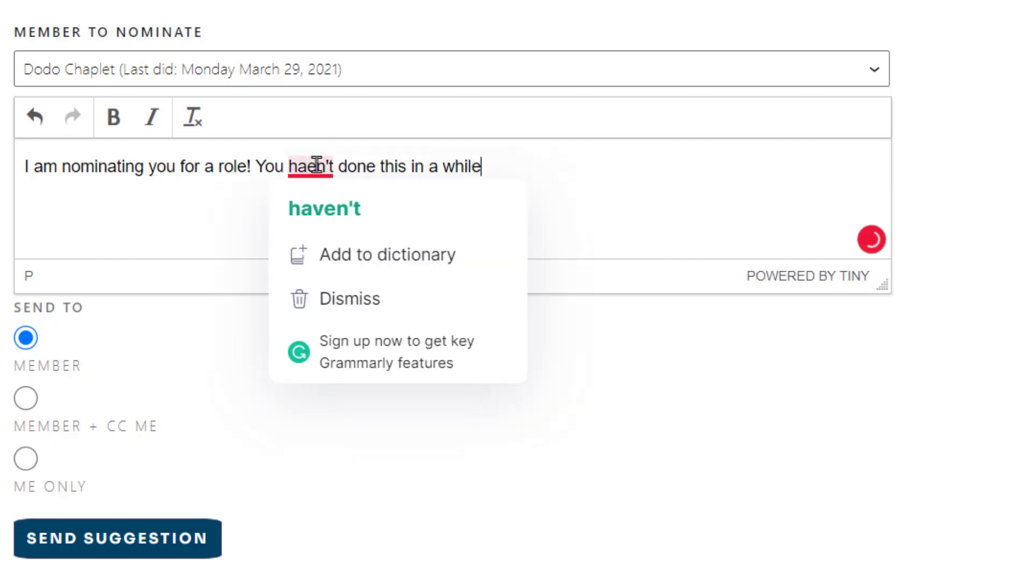
{"action": "left_click", "coordinate": [323, 210]}
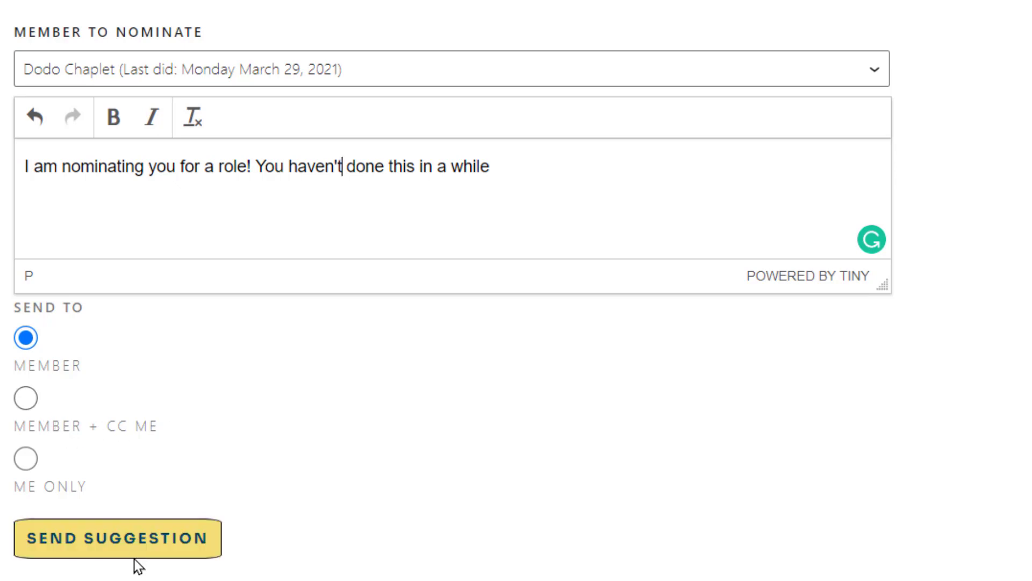
{"action": "left_click", "coordinate": [135, 544]}
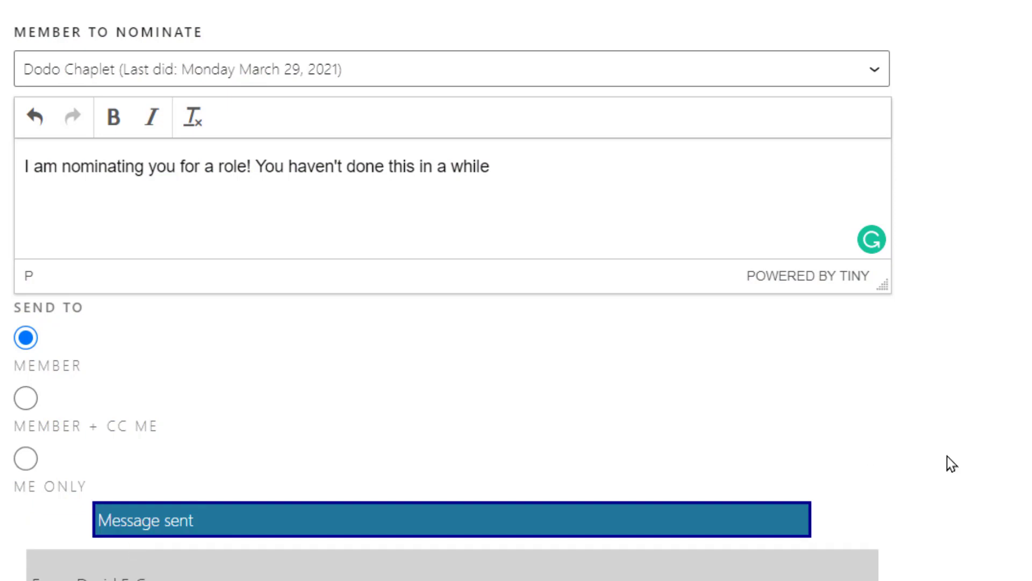
{"action": "scroll", "coordinate": [452, 290], "scroll_direction": "down", "scroll_amount": 10}
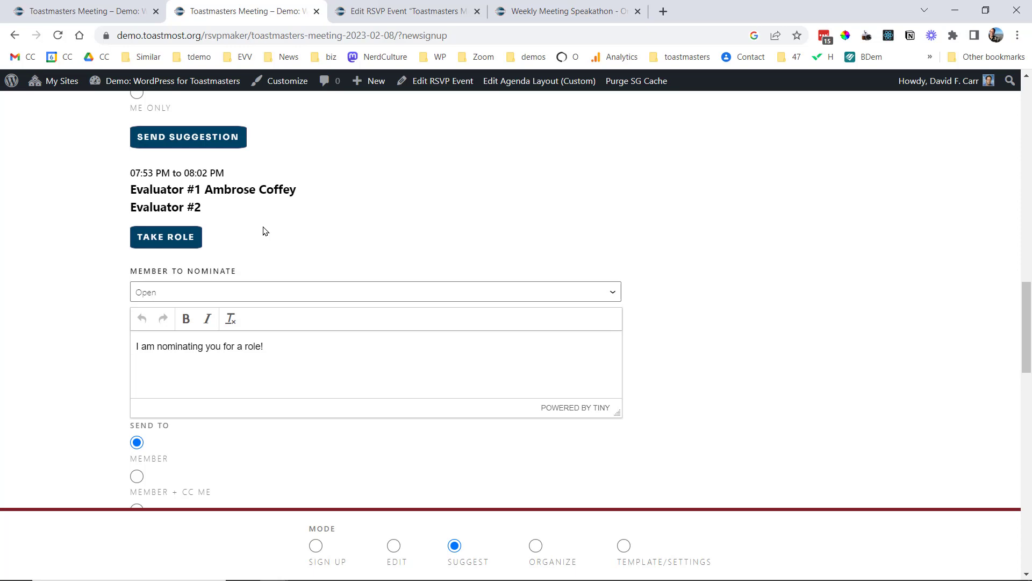
Apply this agenda's changes to the underlying template and open the Create/Update page for copying its content to events.
{"action": "left_click", "coordinate": [623, 546]}
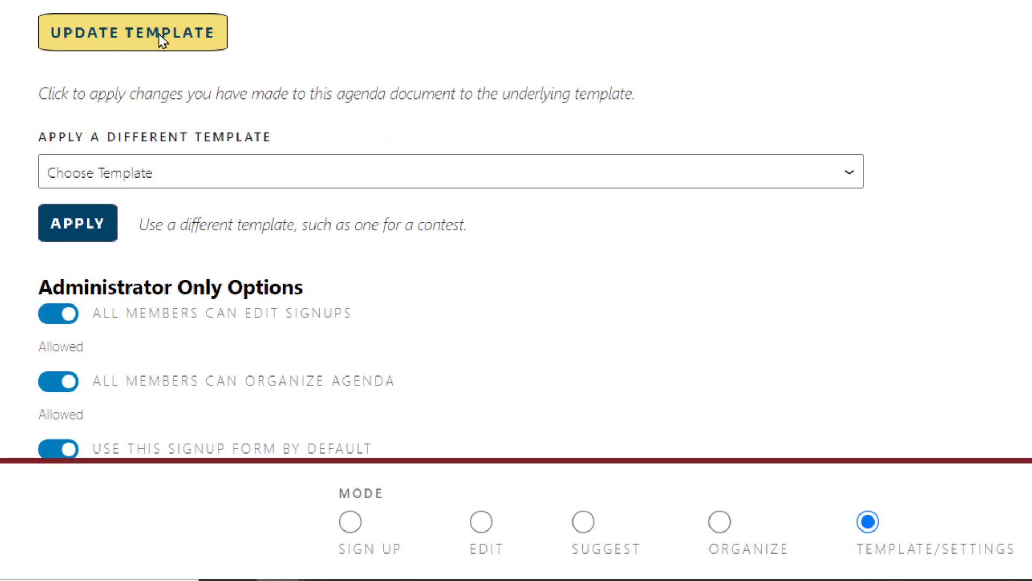
{"action": "left_click", "coordinate": [159, 34]}
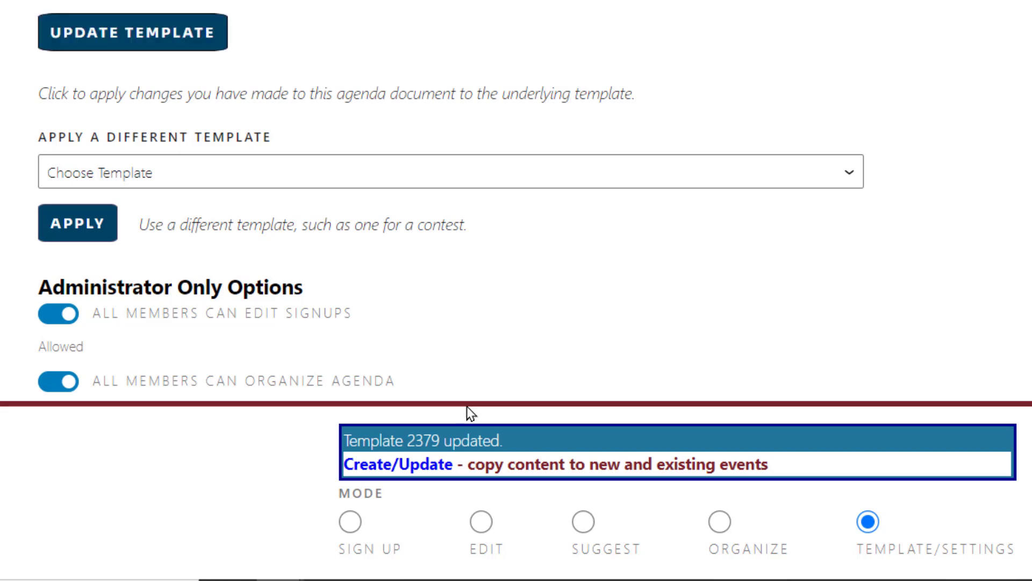
{"action": "left_click", "coordinate": [393, 466]}
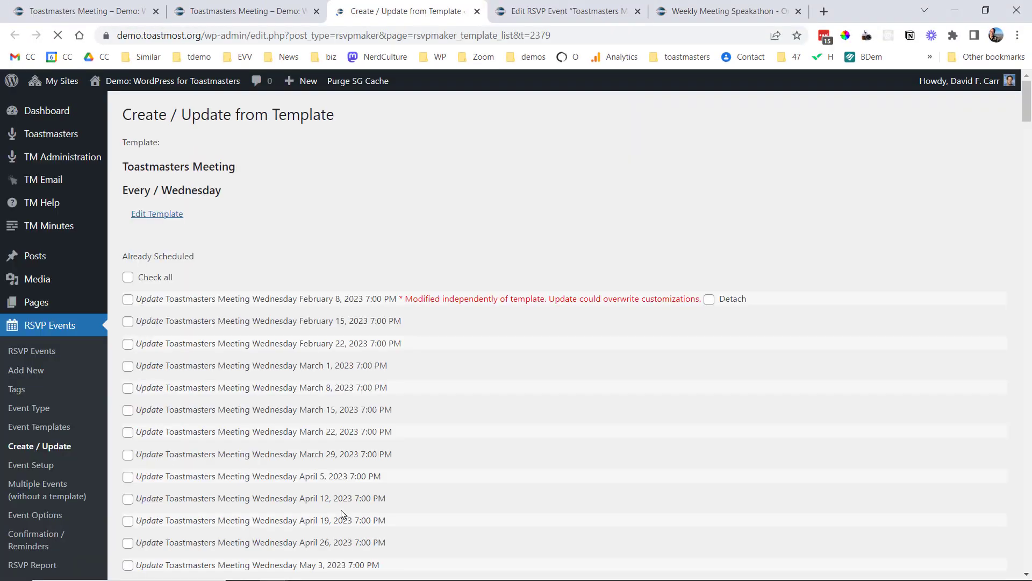
Update all already scheduled Toastmasters Meeting events from the template.
{"action": "left_click", "coordinate": [128, 278]}
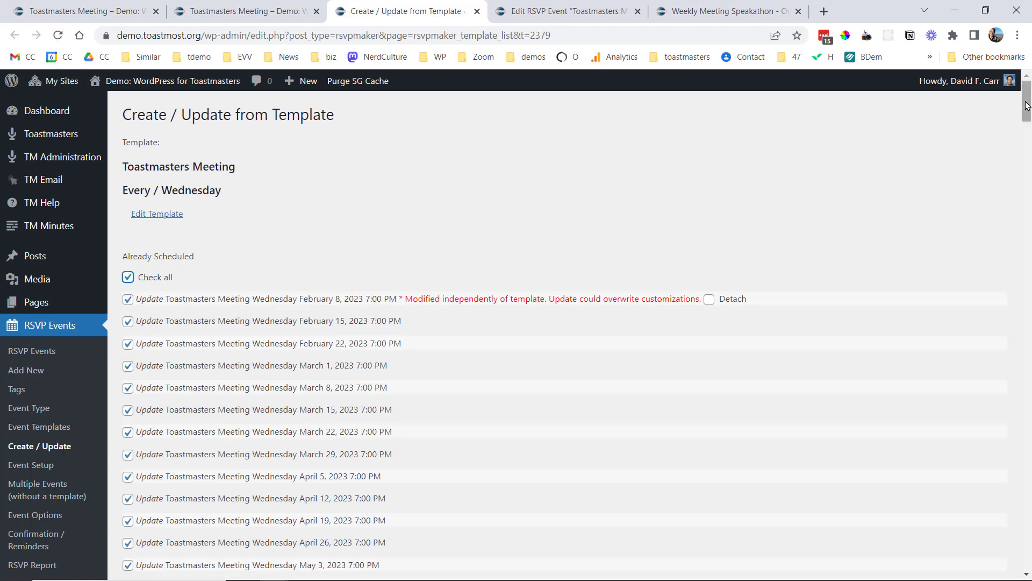
{"action": "left_click_drag", "start_coordinate": [1026, 106], "coordinate": [1025, 143]}
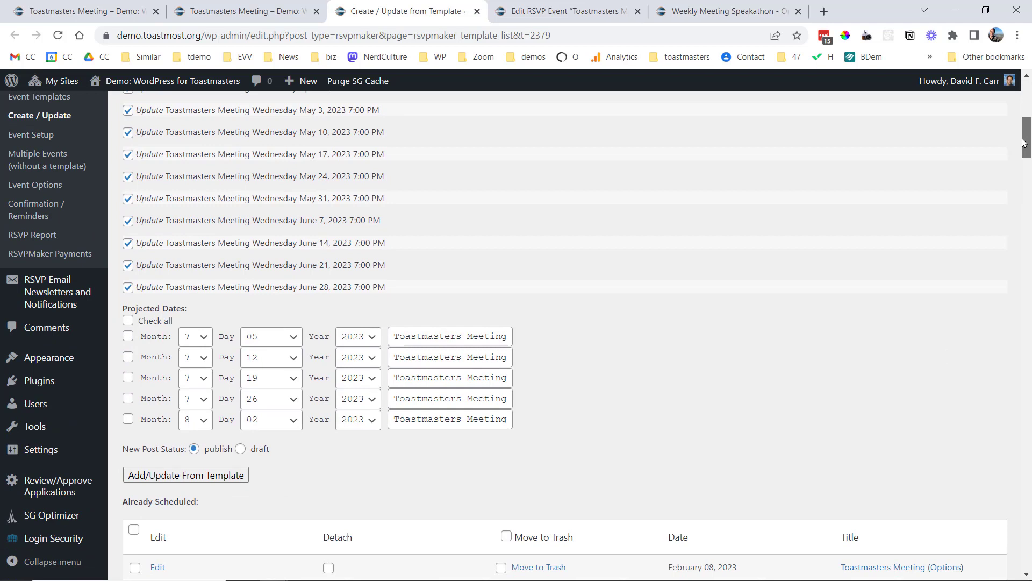
{"action": "left_click", "coordinate": [188, 475]}
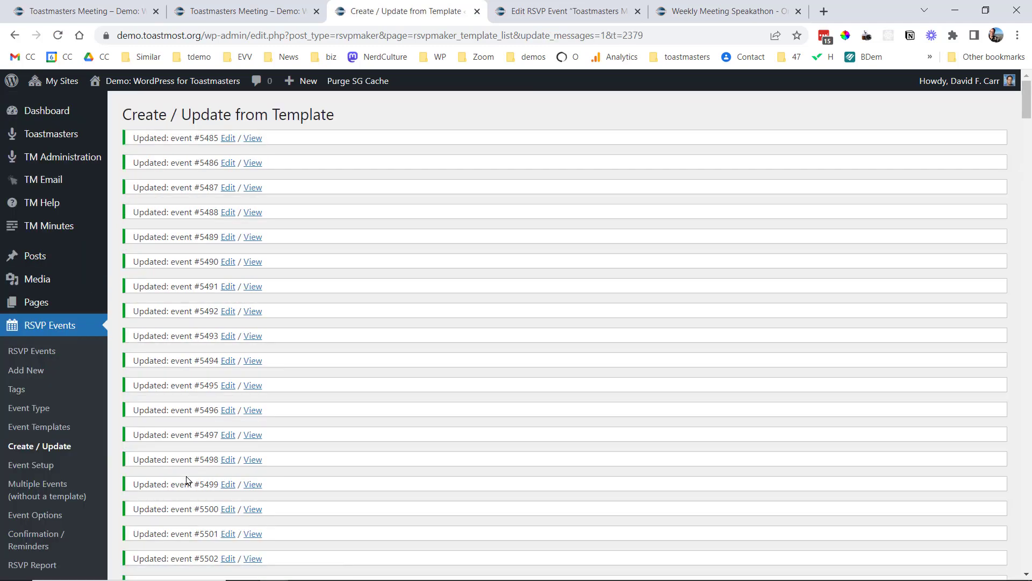
Back on the signup form, load the Toastmasters Meeting template for editing and view it in Sign Up and Template/Settings modes.
{"action": "left_click", "coordinate": [228, 12]}
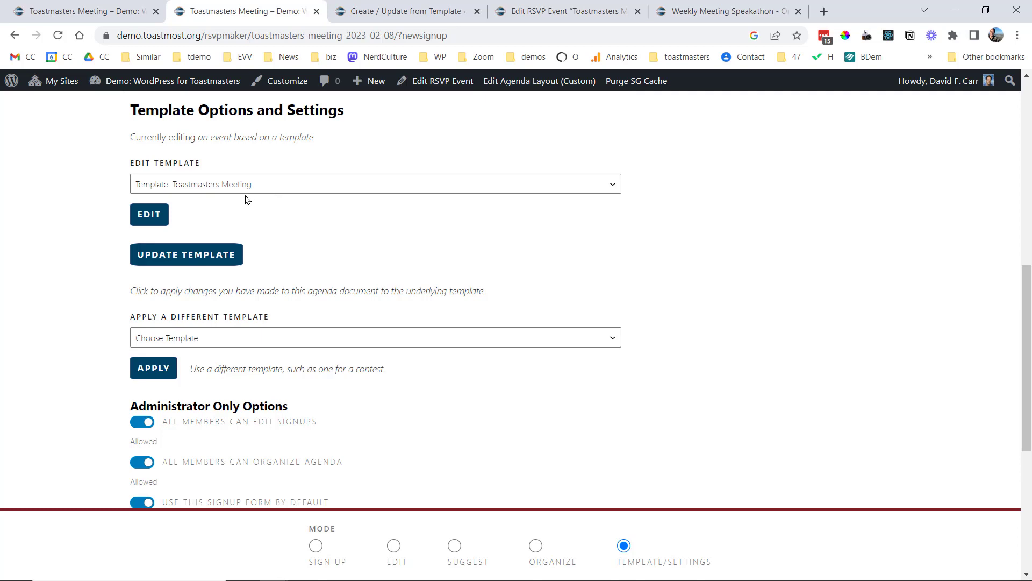
{"action": "left_click", "coordinate": [146, 216]}
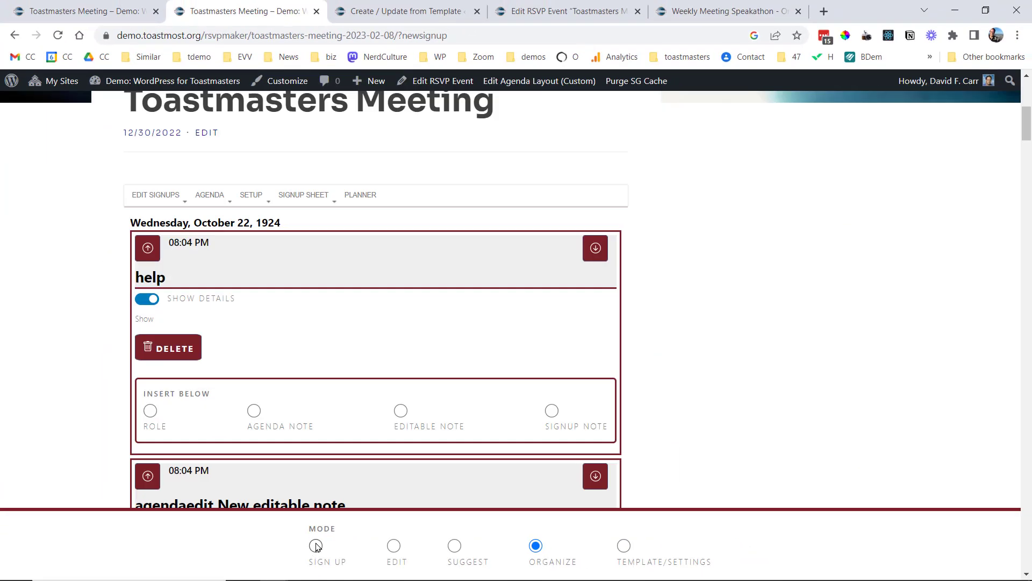
{"action": "left_click", "coordinate": [316, 546]}
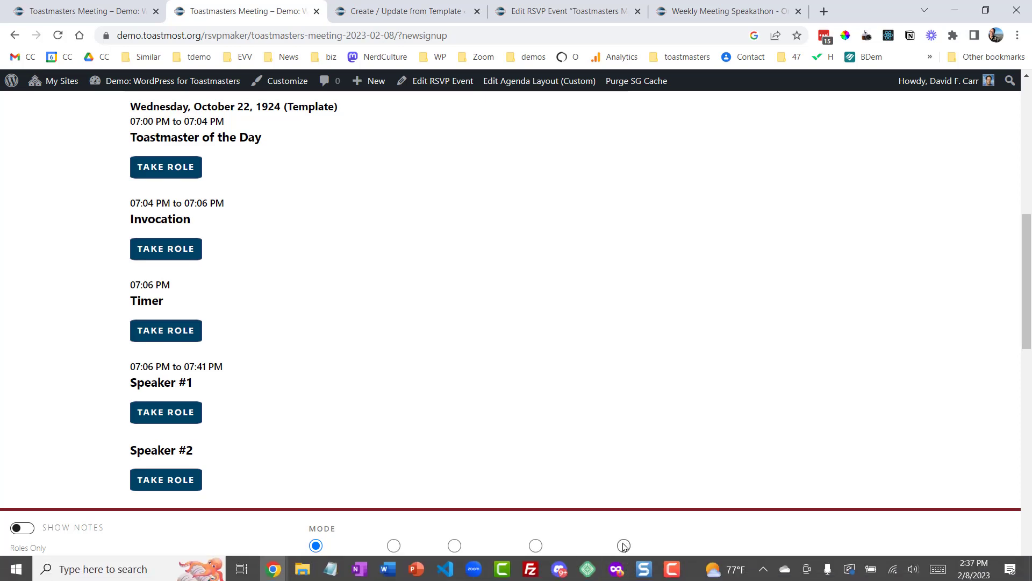
{"action": "left_click", "coordinate": [624, 546]}
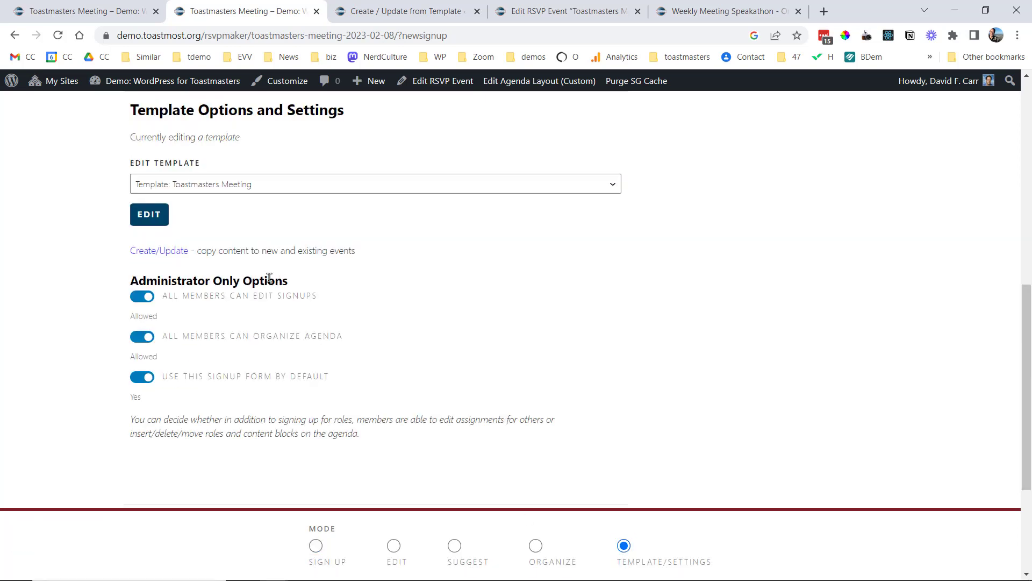